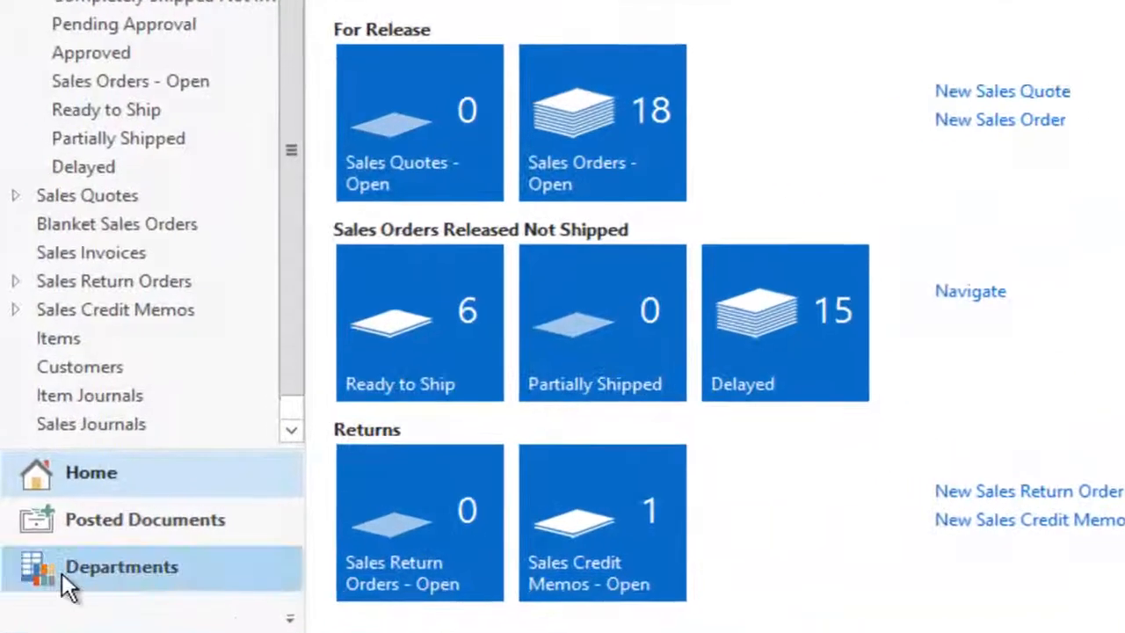
Step: Go to Administration > Application Setup > Job Queue and open the Job Queues list
click(62, 572)
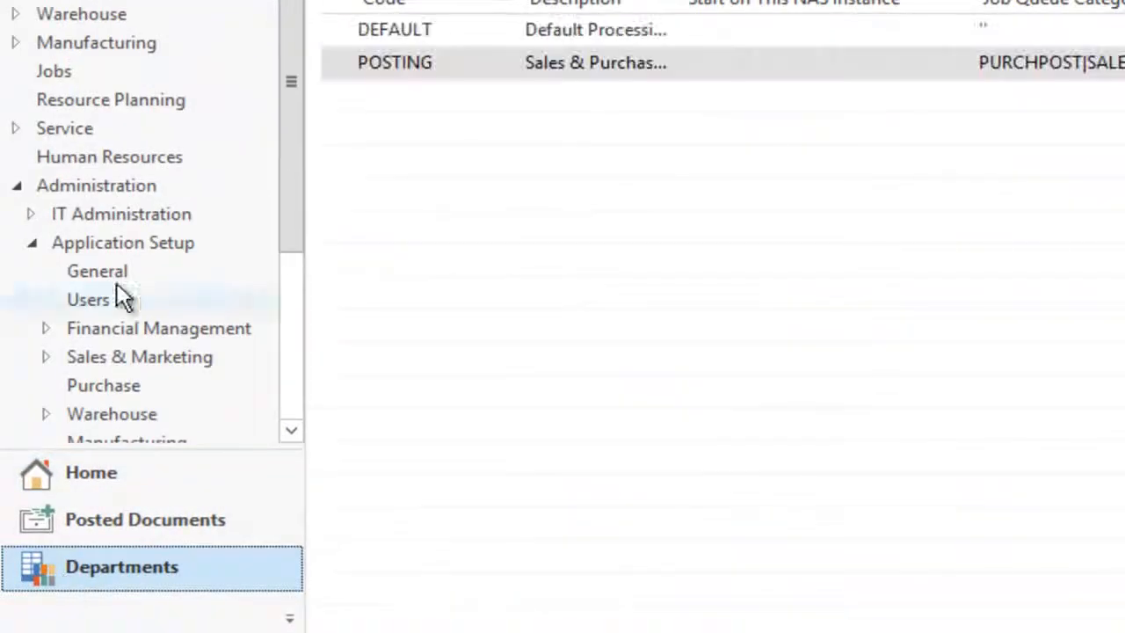
click(77, 183)
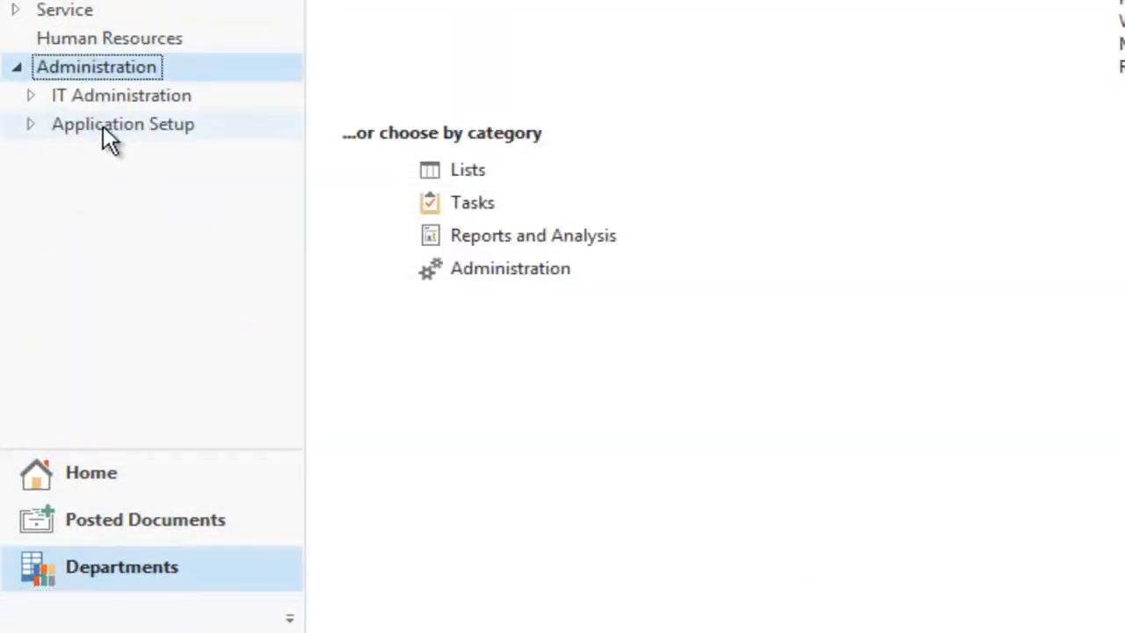
click(102, 125)
click(292, 430)
click(291, 430)
click(105, 371)
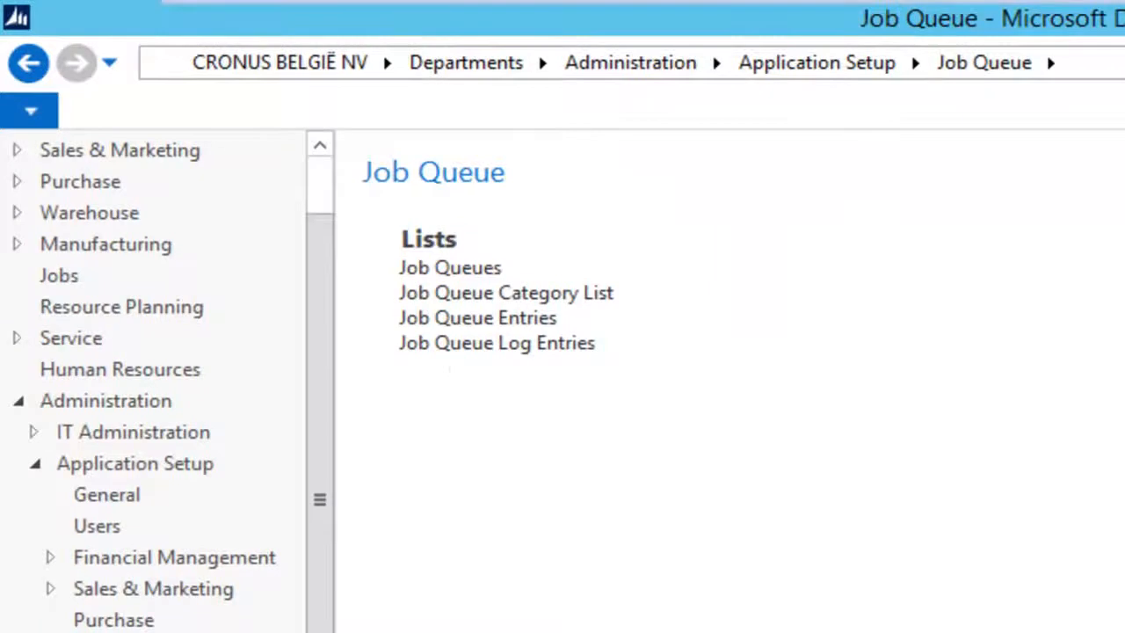
click(450, 267)
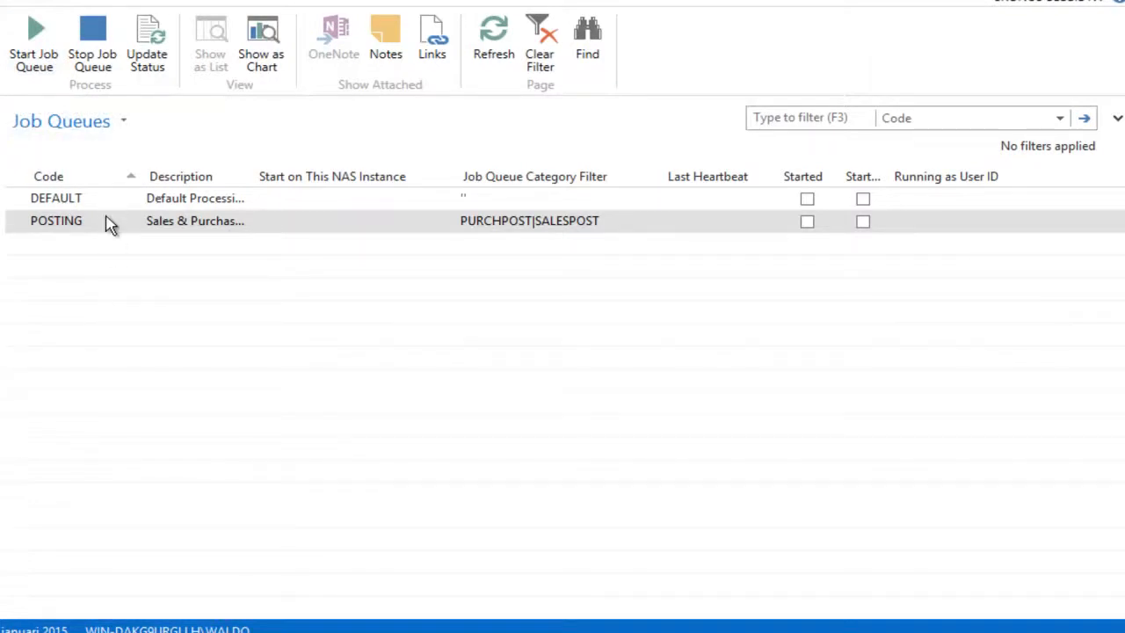
double_click(70, 201)
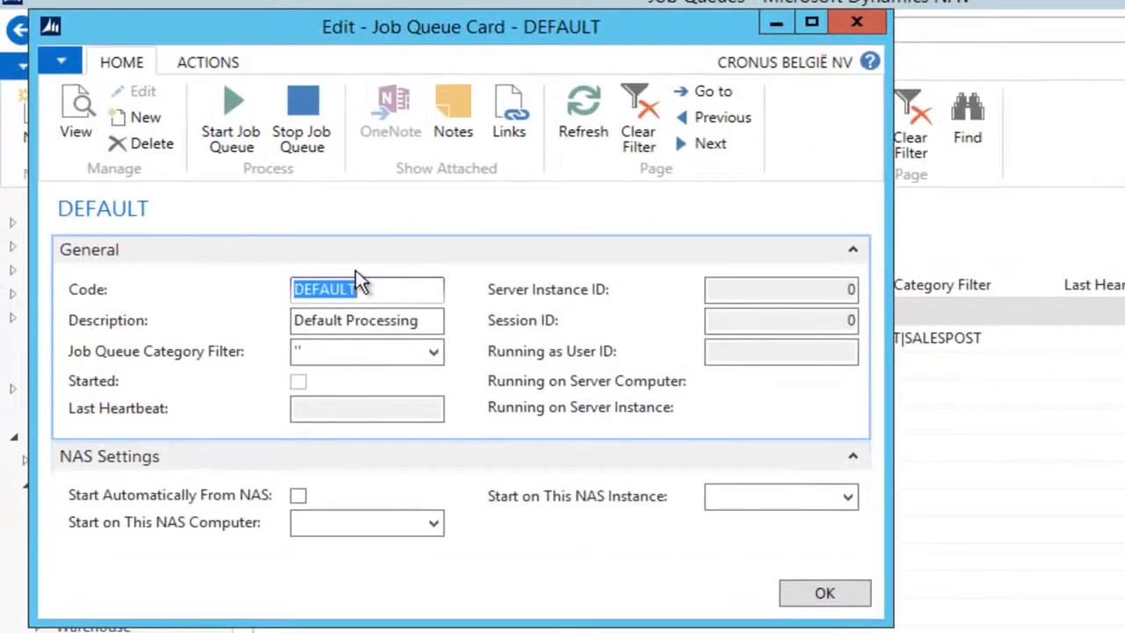
click(298, 496)
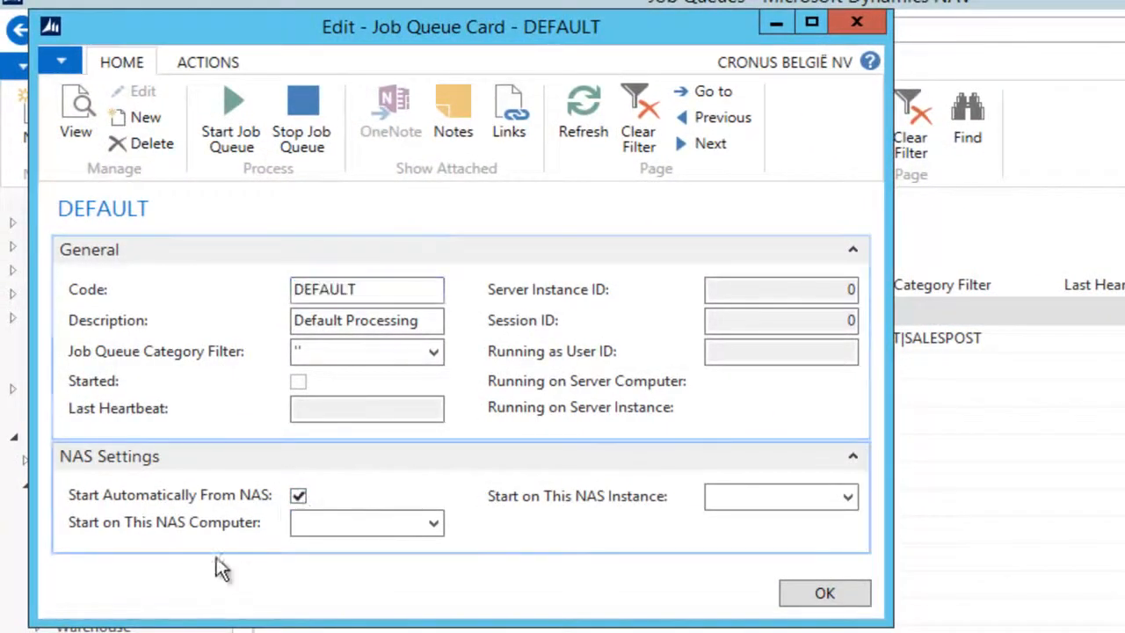
click(840, 593)
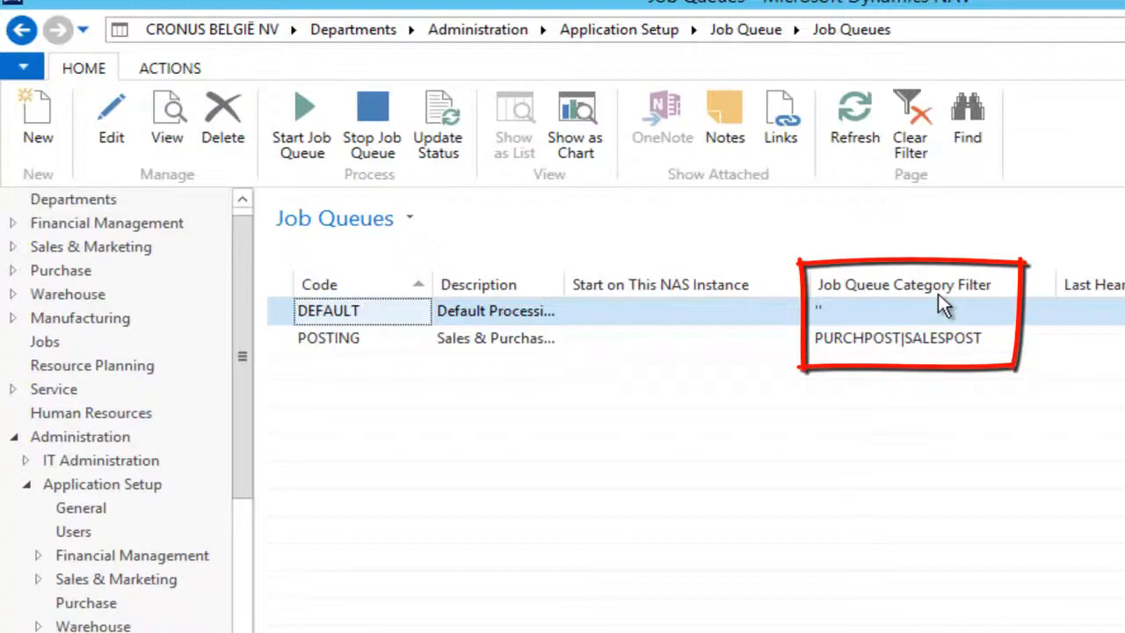
double_click(344, 318)
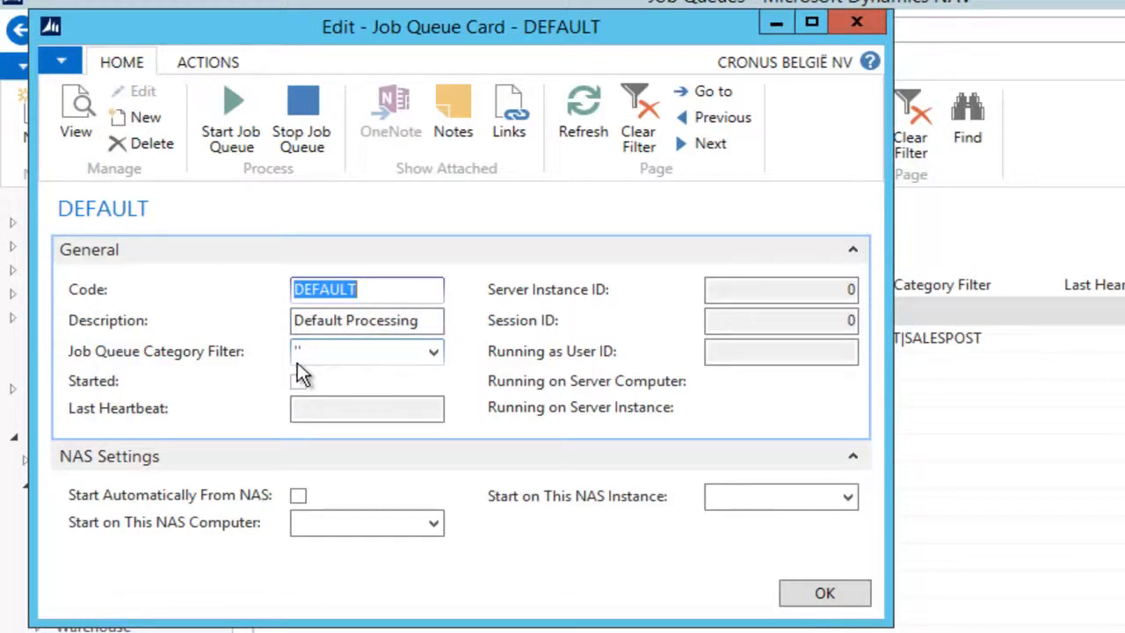
click(854, 23)
click(318, 340)
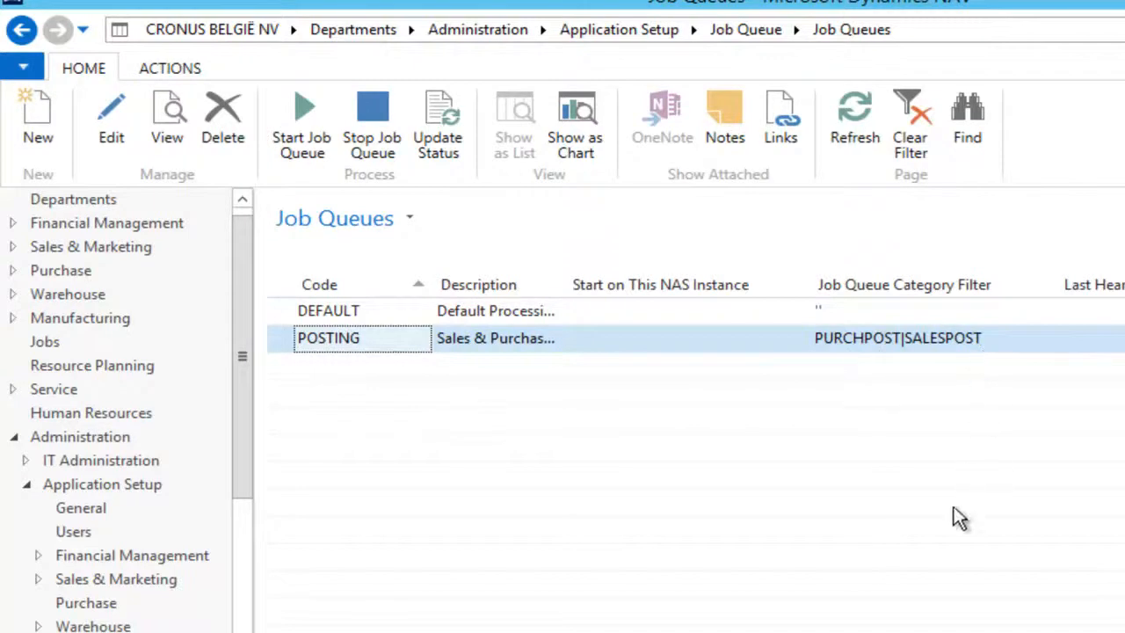
click(22, 32)
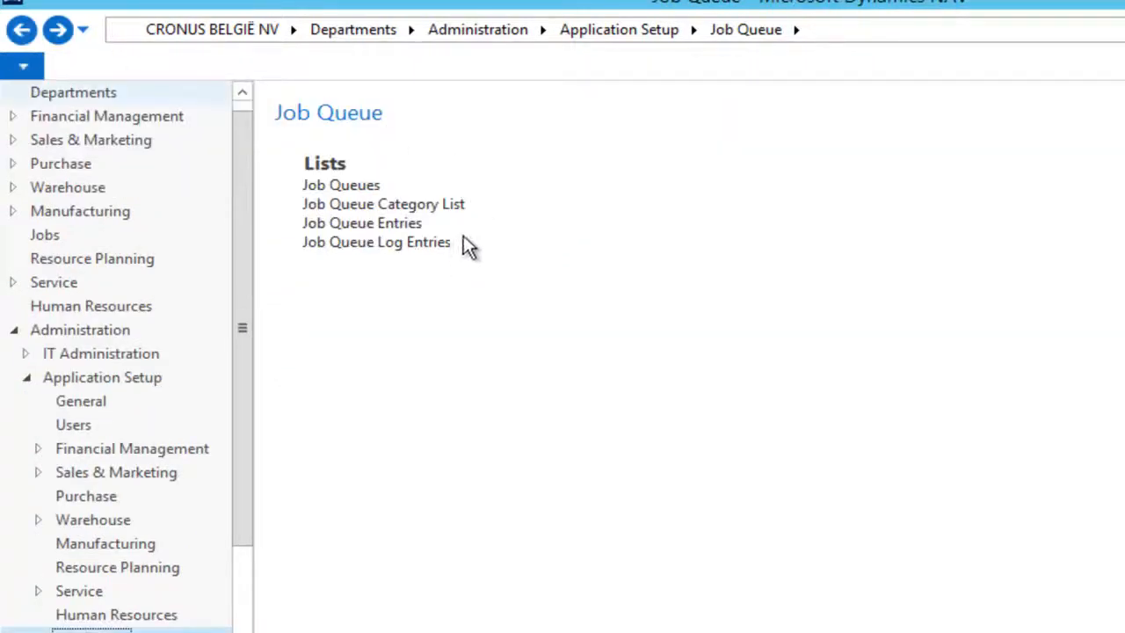
Step: Check the PURCHPOST and SALESPOST categories in the Job Queue Category List, then open Job Queue Entries
click(398, 206)
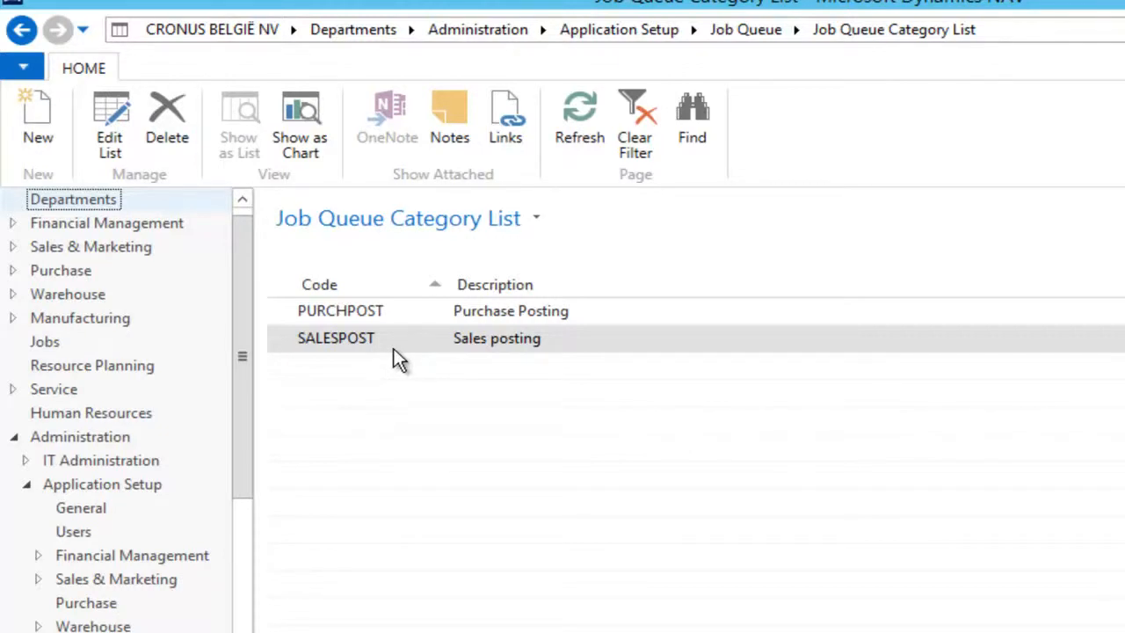
click(22, 30)
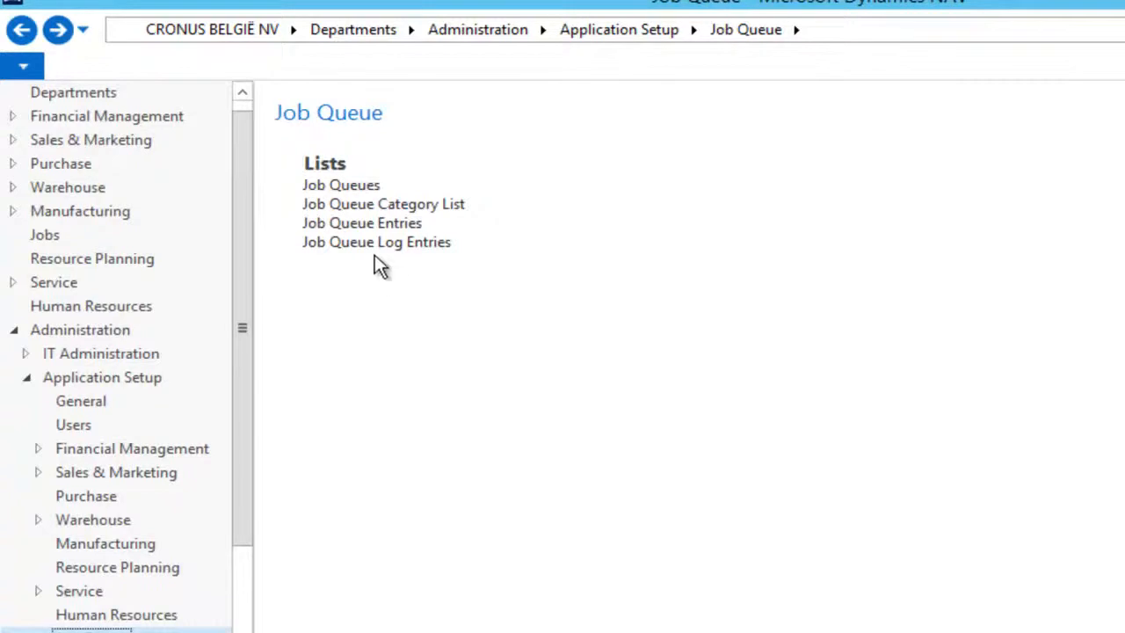
click(364, 224)
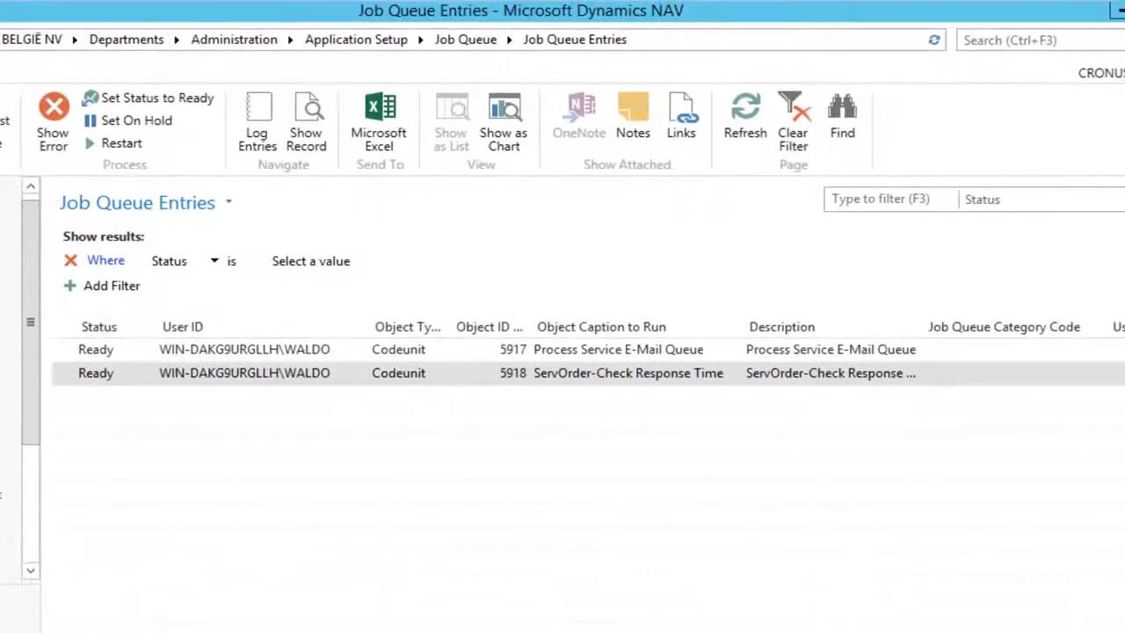
Step: Inspect the Recurring and Category columns of entries 5917 and 5918, then return to Job Queues
scroll(580, 475, right, 4)
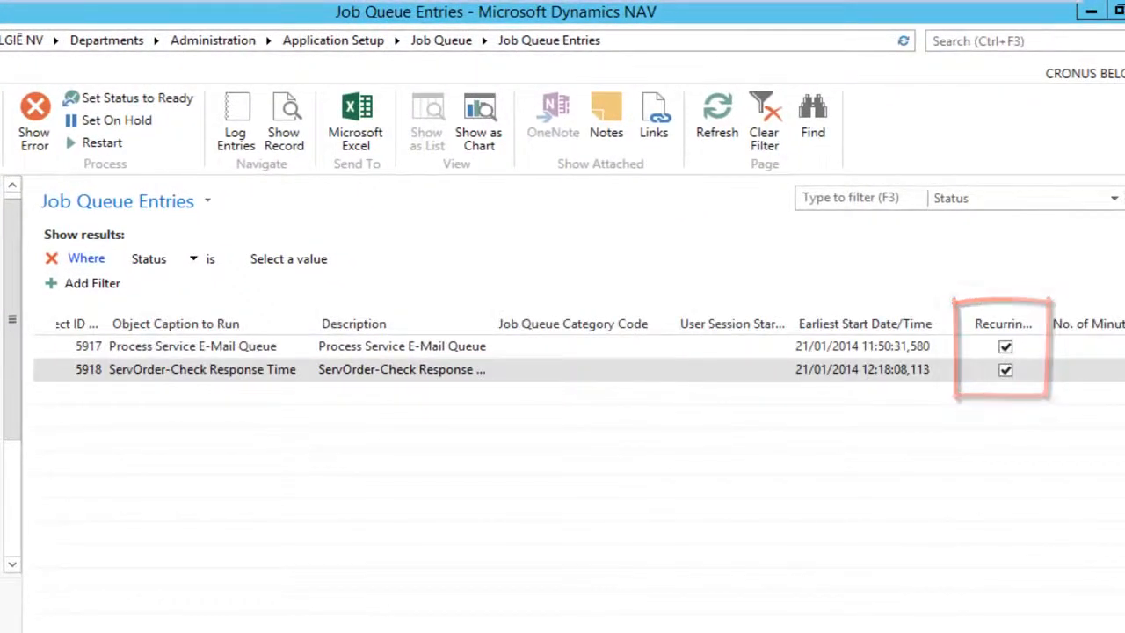
scroll(581, 352, left, 6)
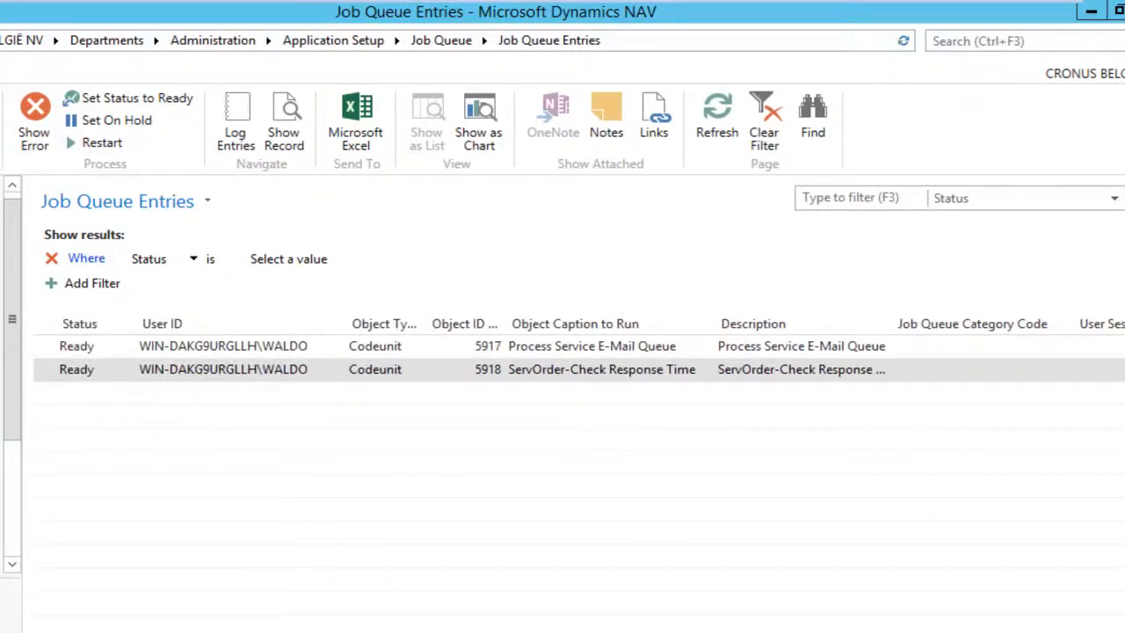
scroll(580, 352, right, 4)
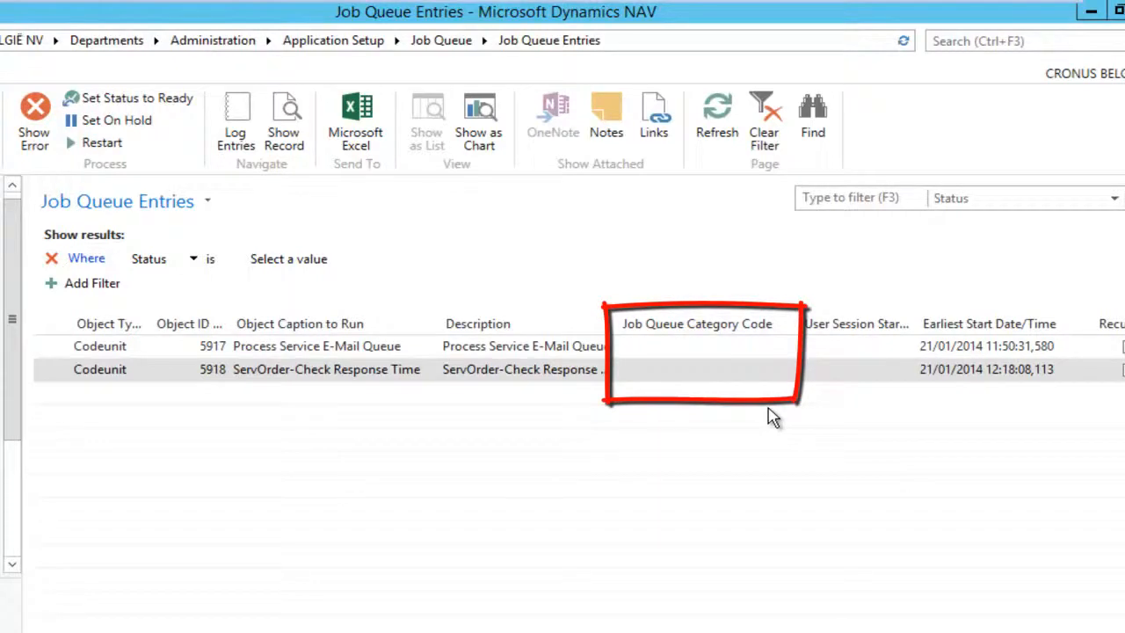
drag(802, 631, 618, 631)
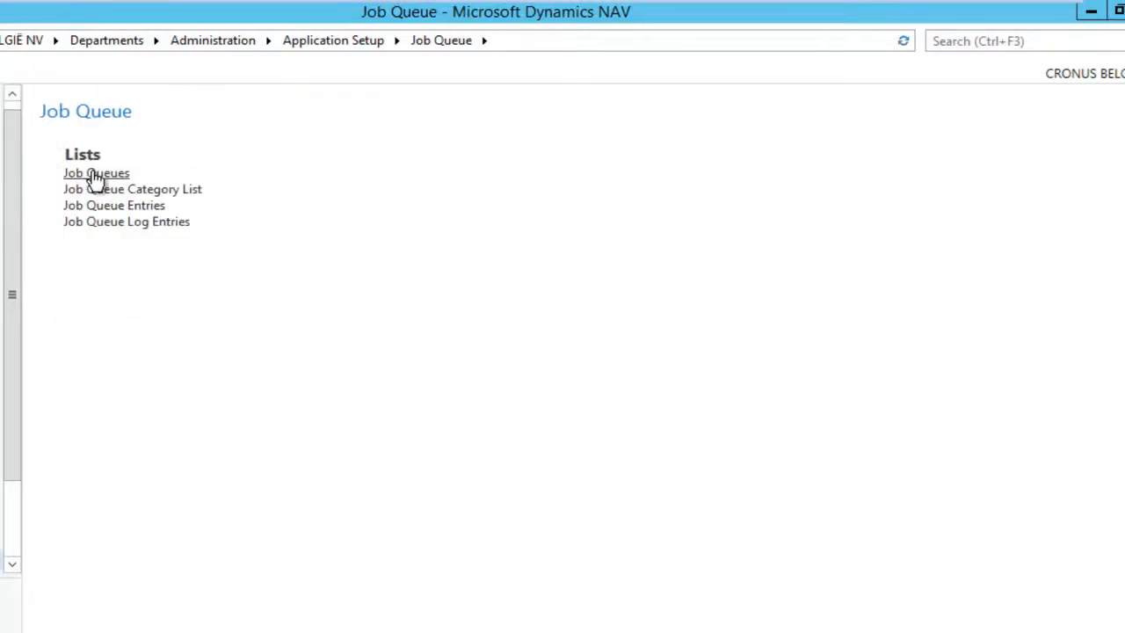
click(95, 174)
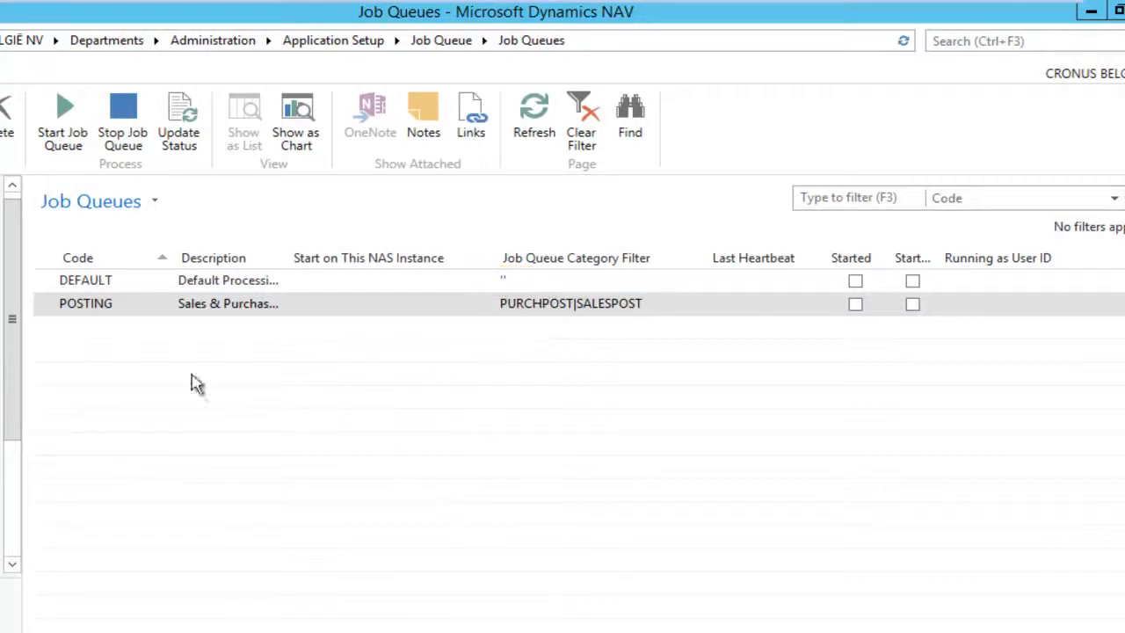
Step: Select the DEFAULT queue, go back, and open the still-empty Job Queue Log Entries
click(114, 280)
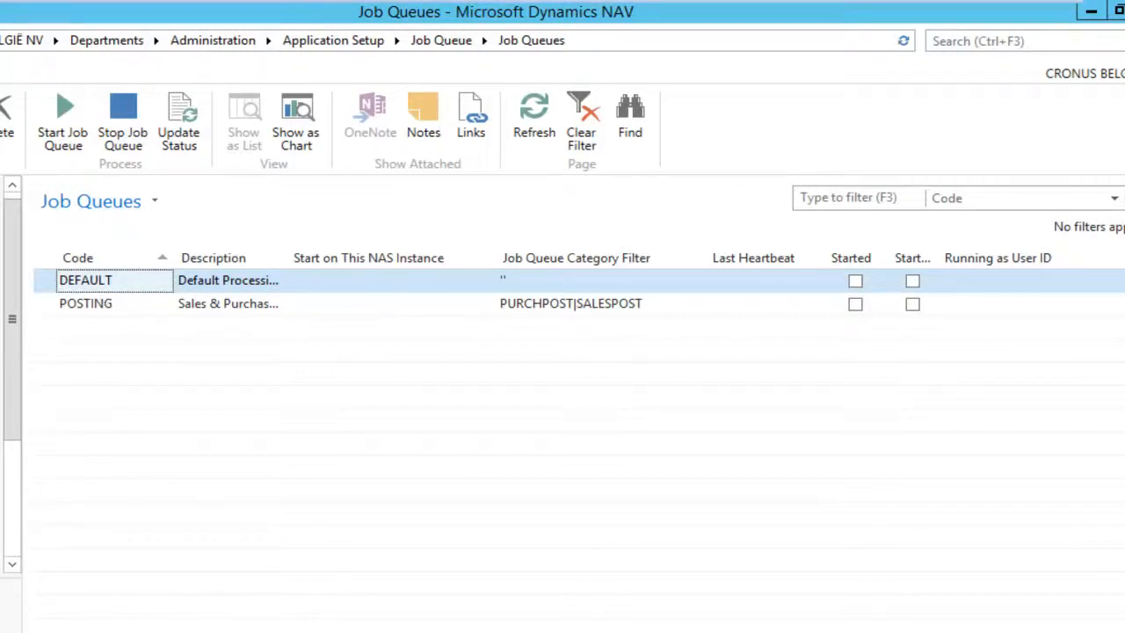
key(alt+Left)
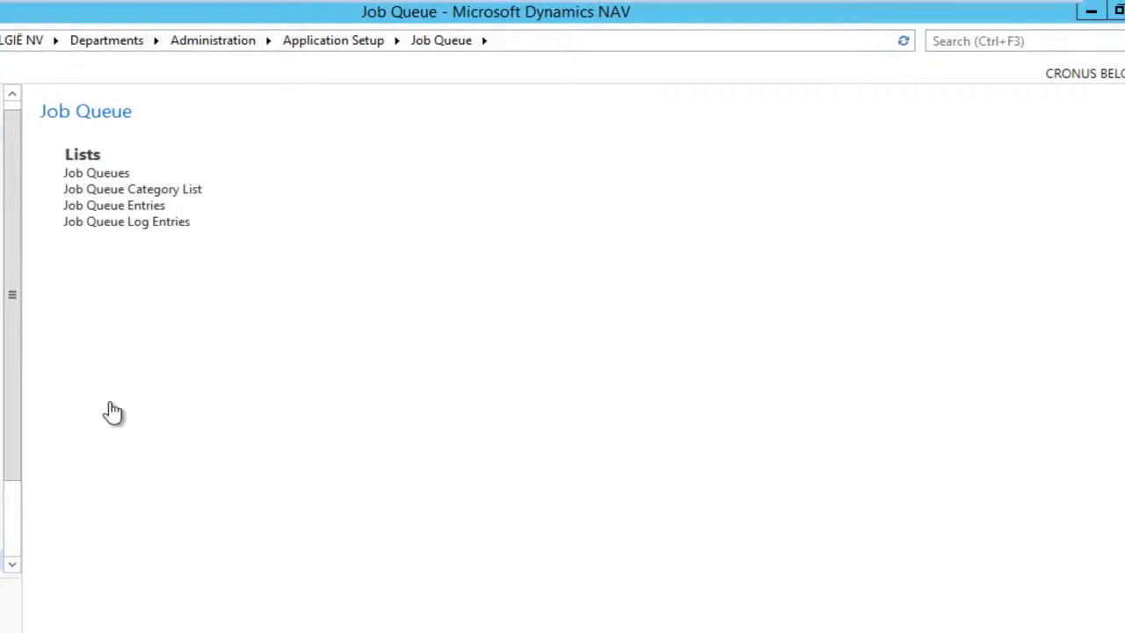
click(118, 227)
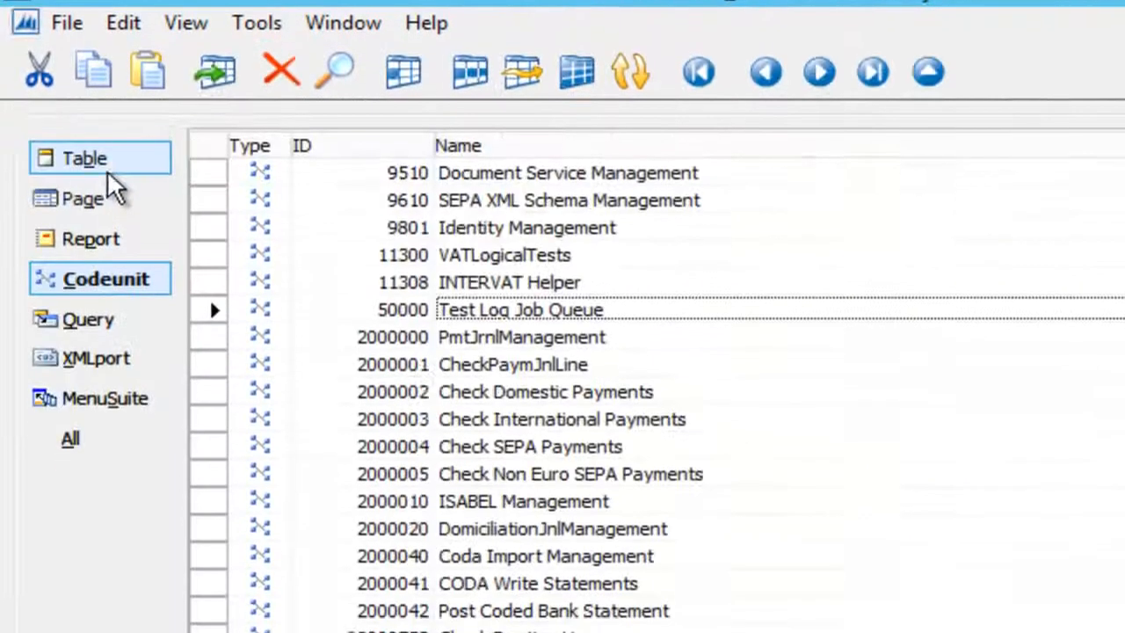
Step: Locate table 50000 Job Queue Test Log in the Object Designer
click(101, 161)
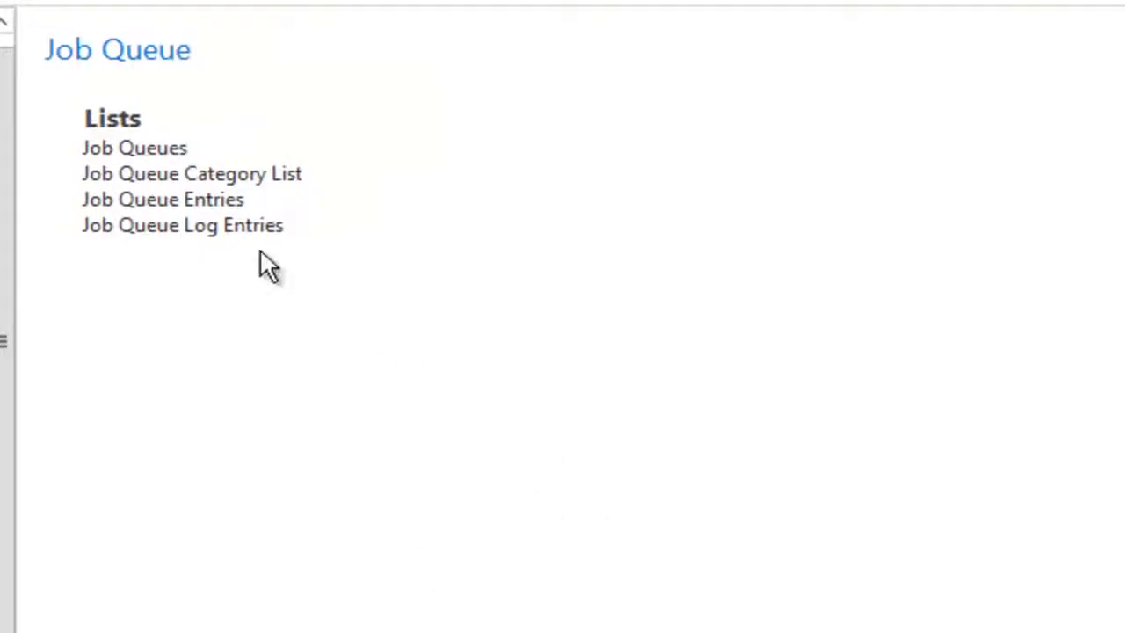
Step: Create an On Hold job queue entry running codeunit 50000 Test Log Job Queue and save it
click(196, 211)
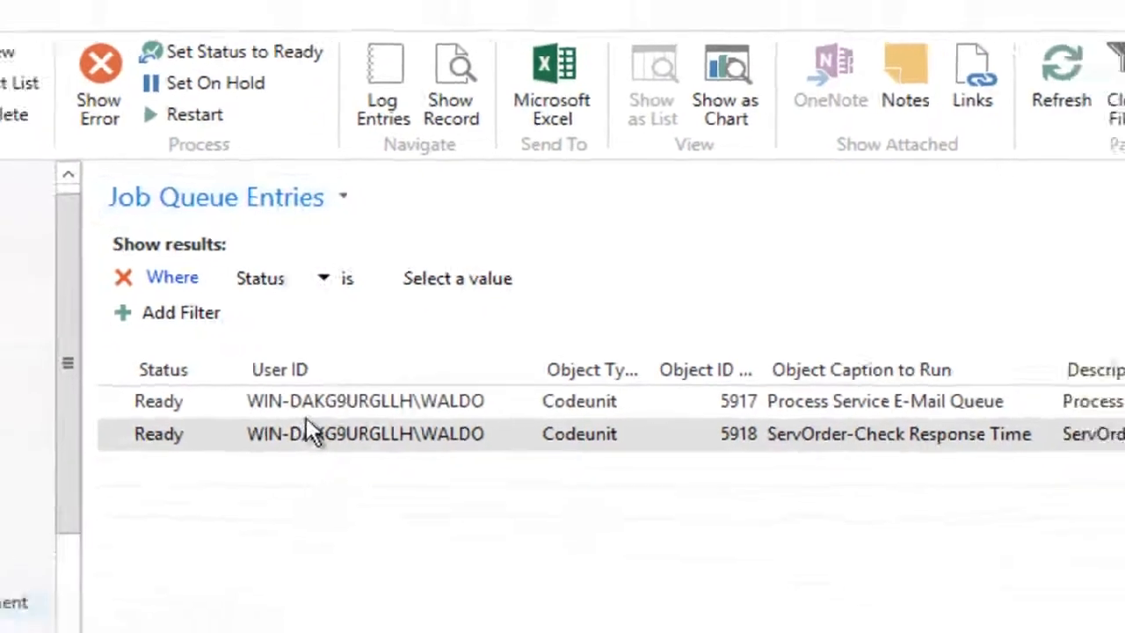
click(22, 119)
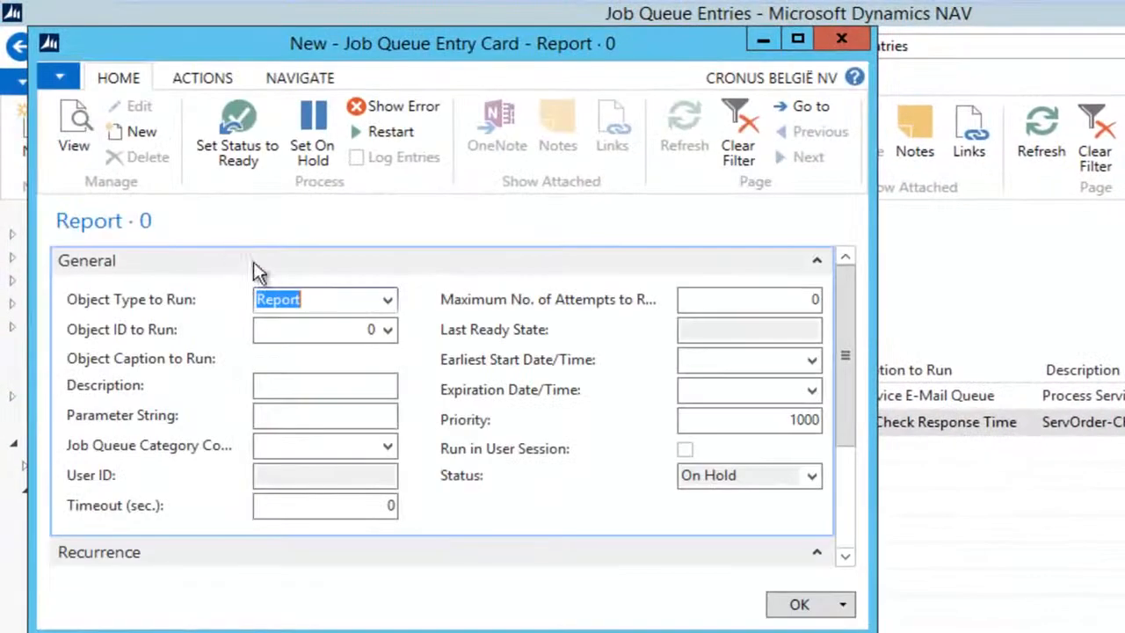
click(386, 300)
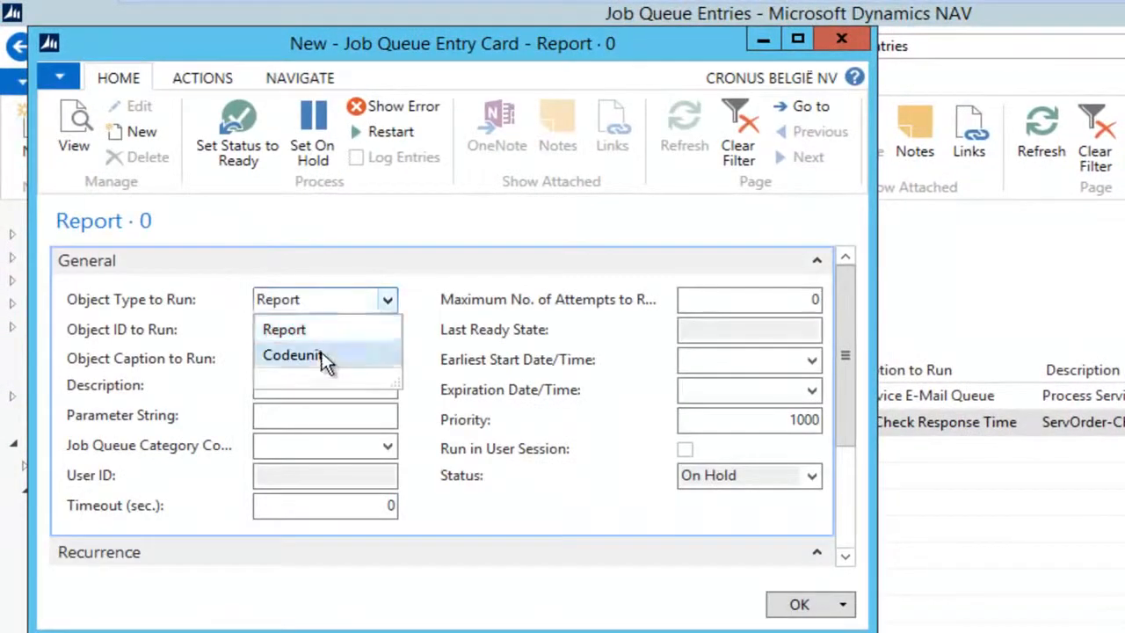
click(303, 354)
click(329, 334)
text(5000)
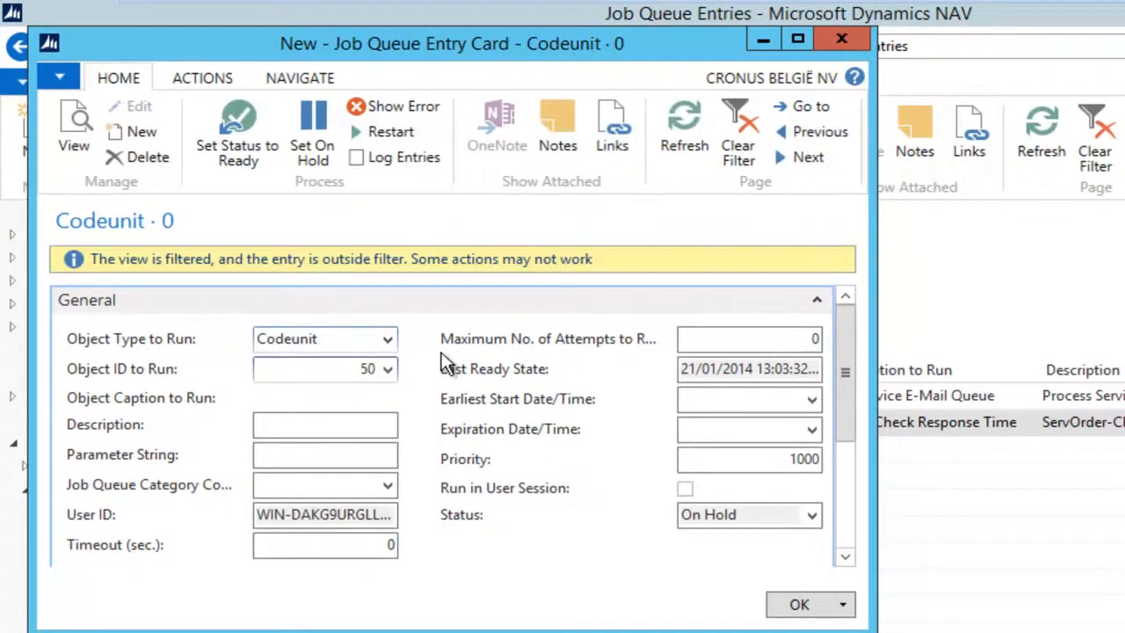
click(323, 454)
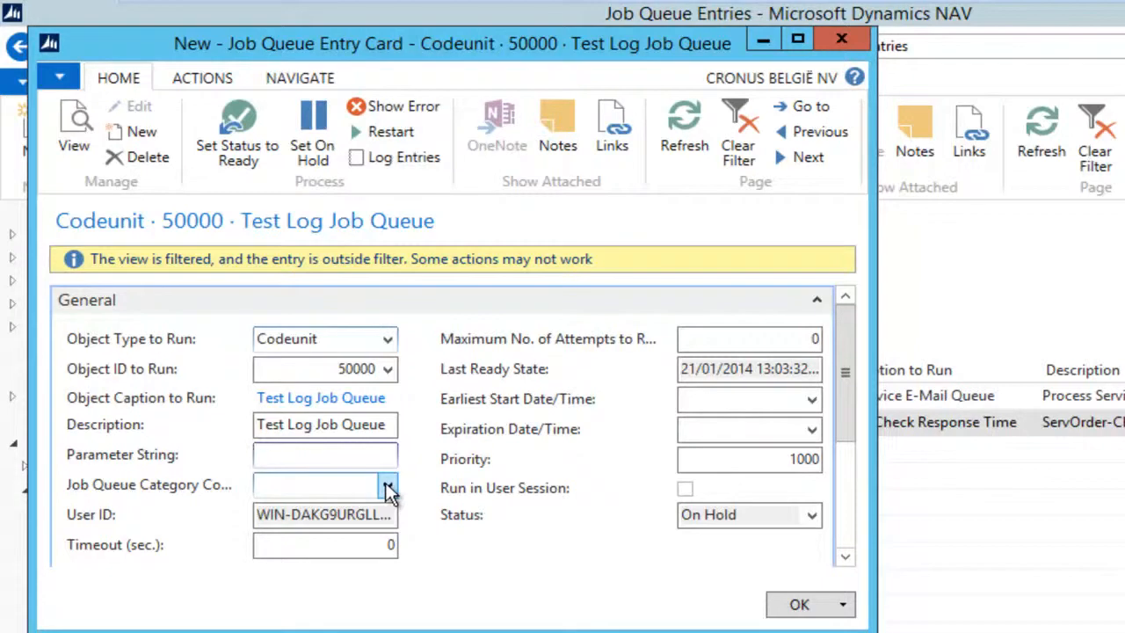
click(798, 604)
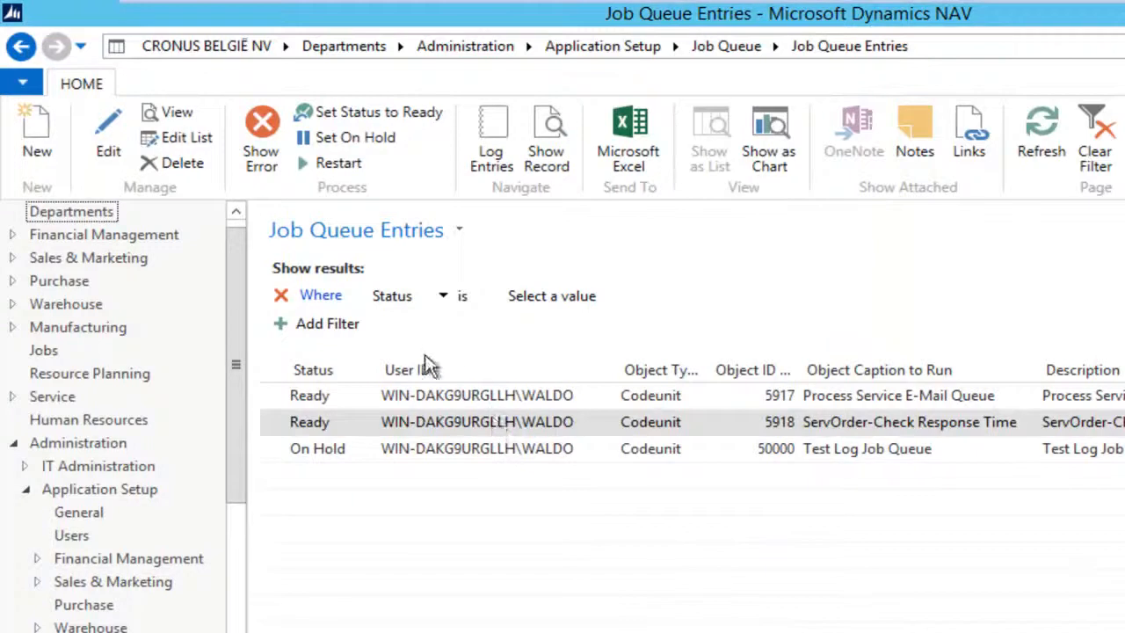
click(304, 459)
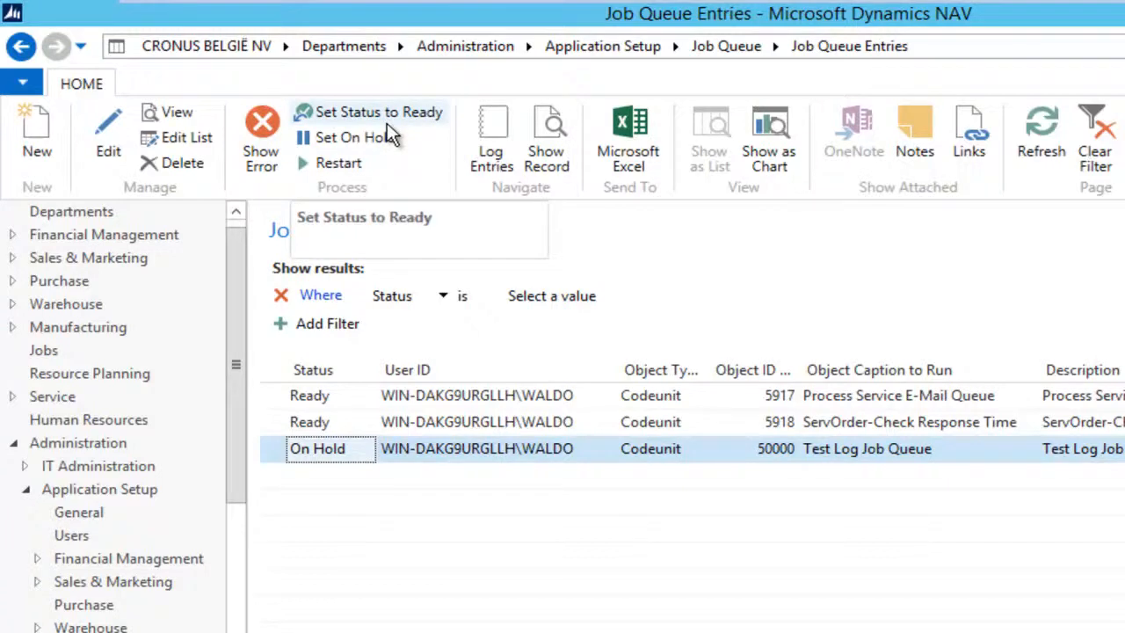
click(22, 46)
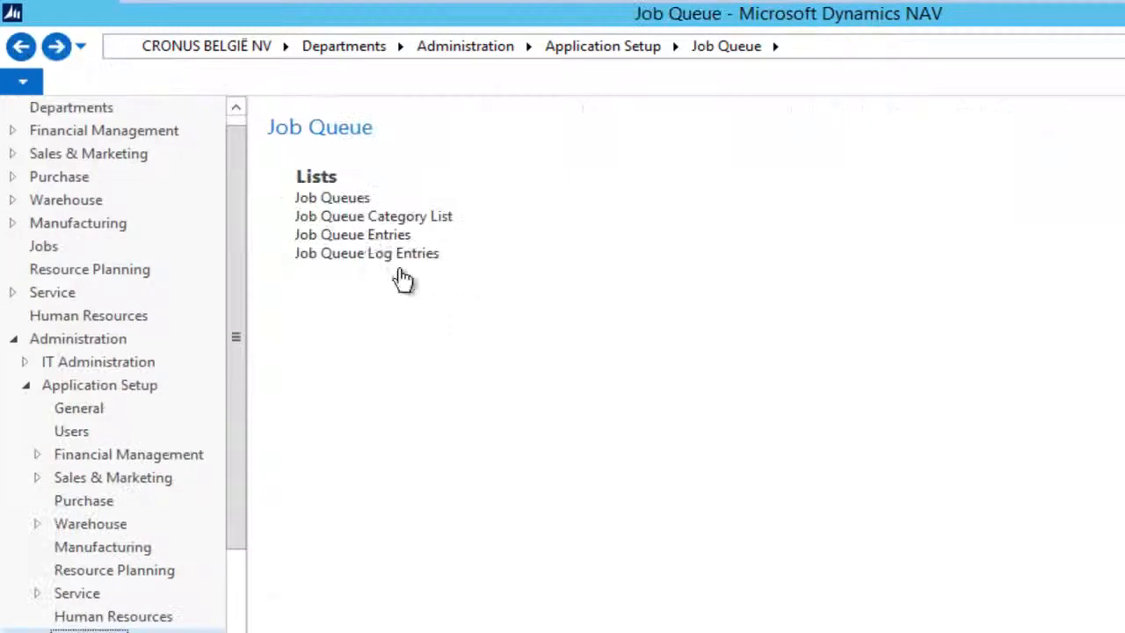
Step: Add the job queue category TEST to the Job Queue Category List
click(383, 218)
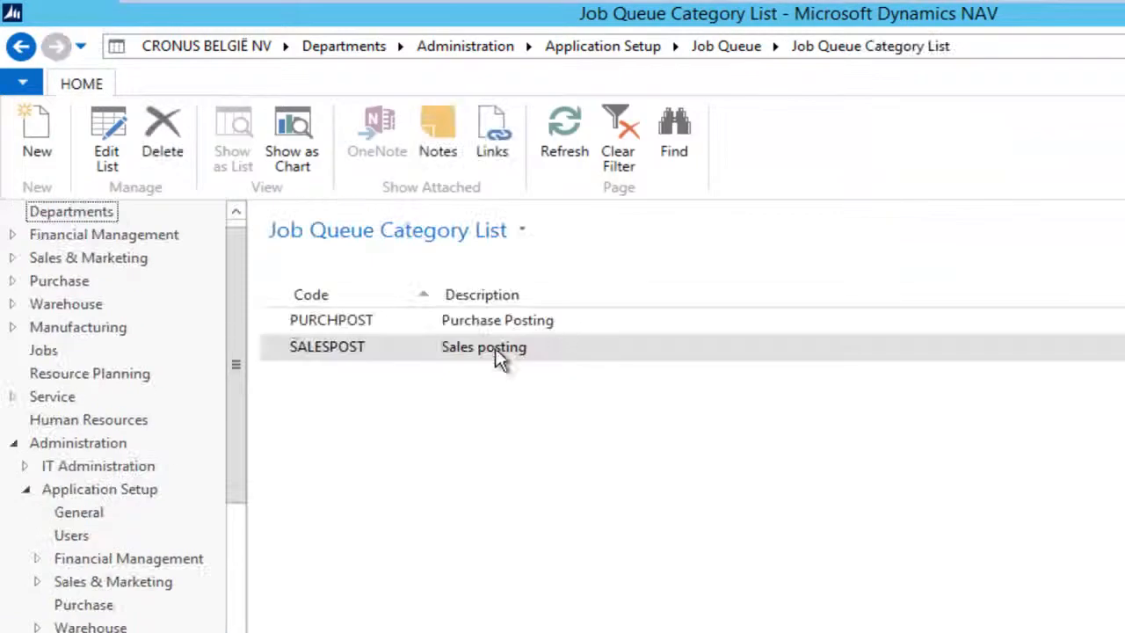
click(38, 151)
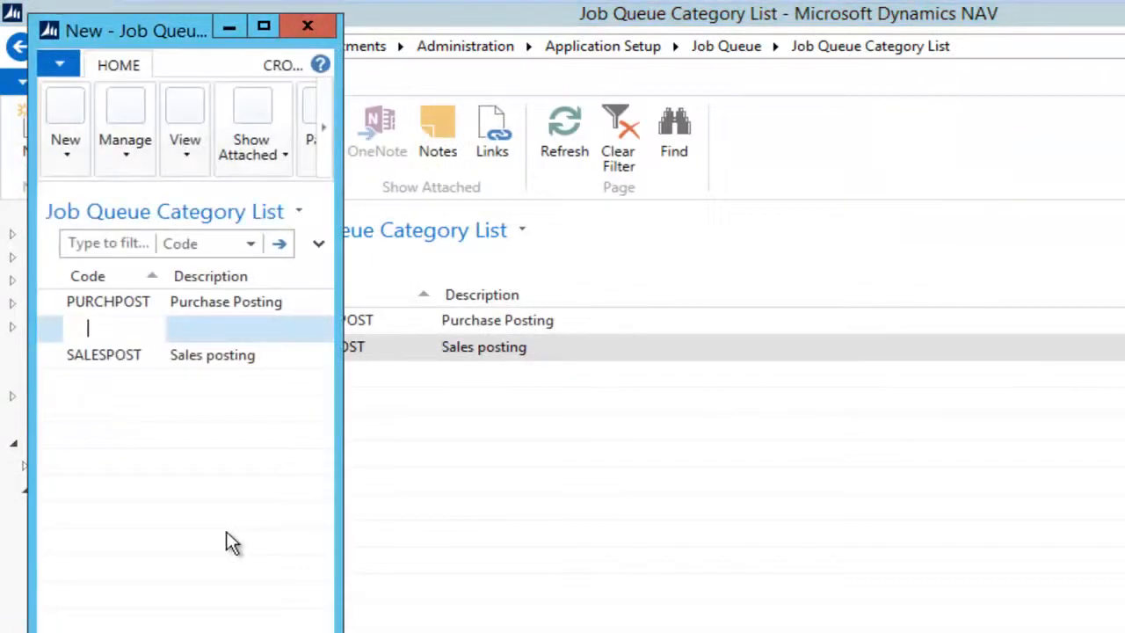
text(TEST)
key(Escape)
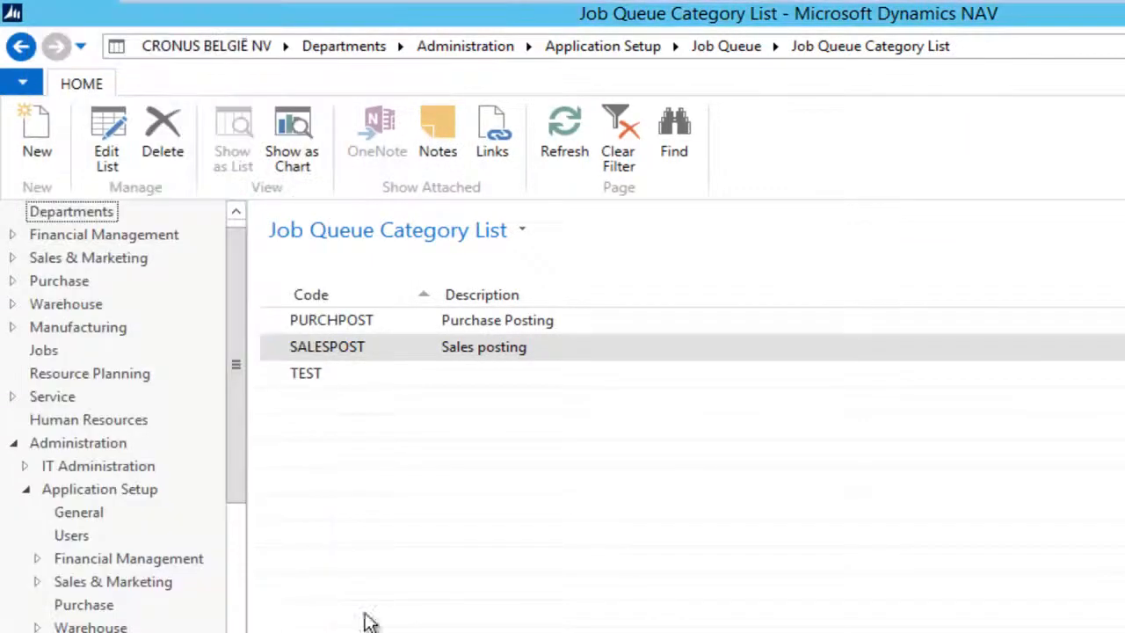
click(335, 373)
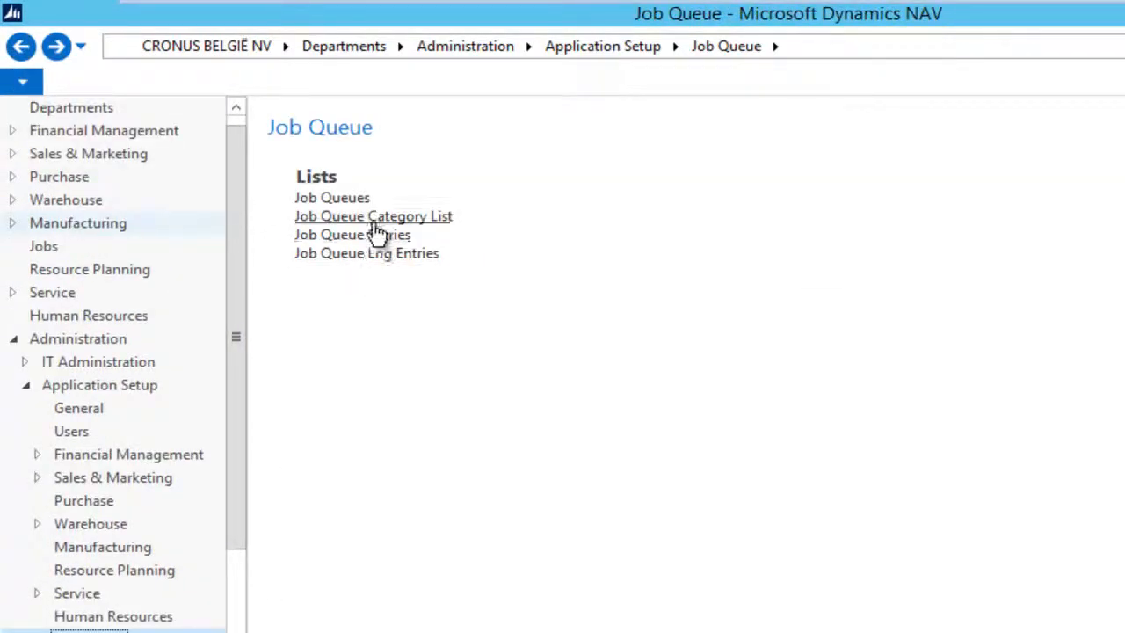
click(372, 236)
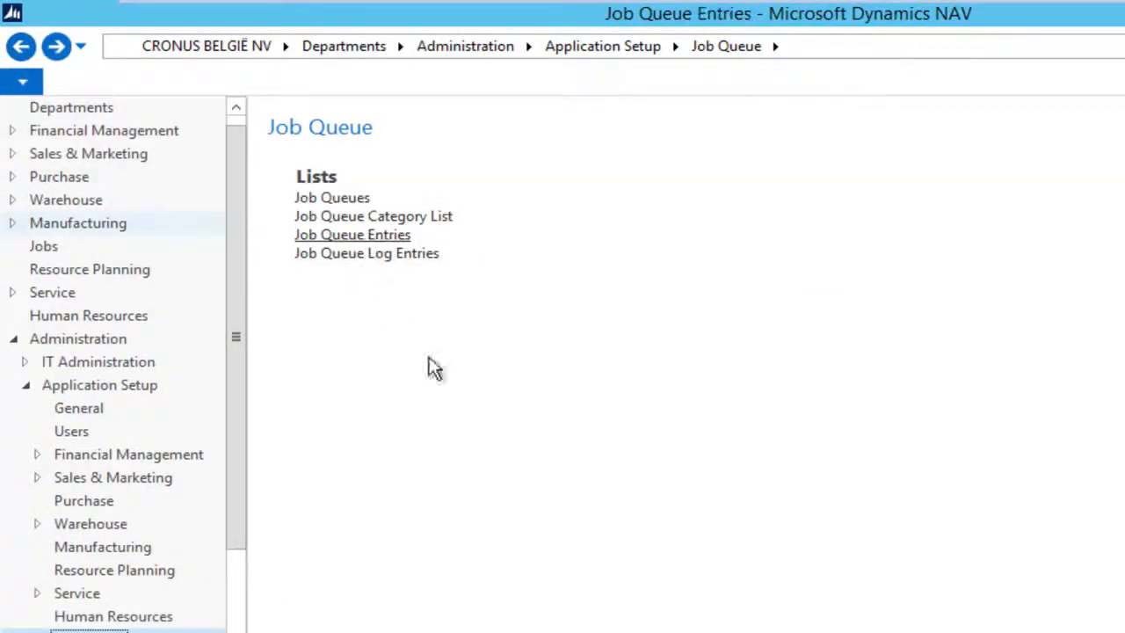
Step: Give the Test Log entry category TEST and earliest start date 21/01/2014
double_click(366, 453)
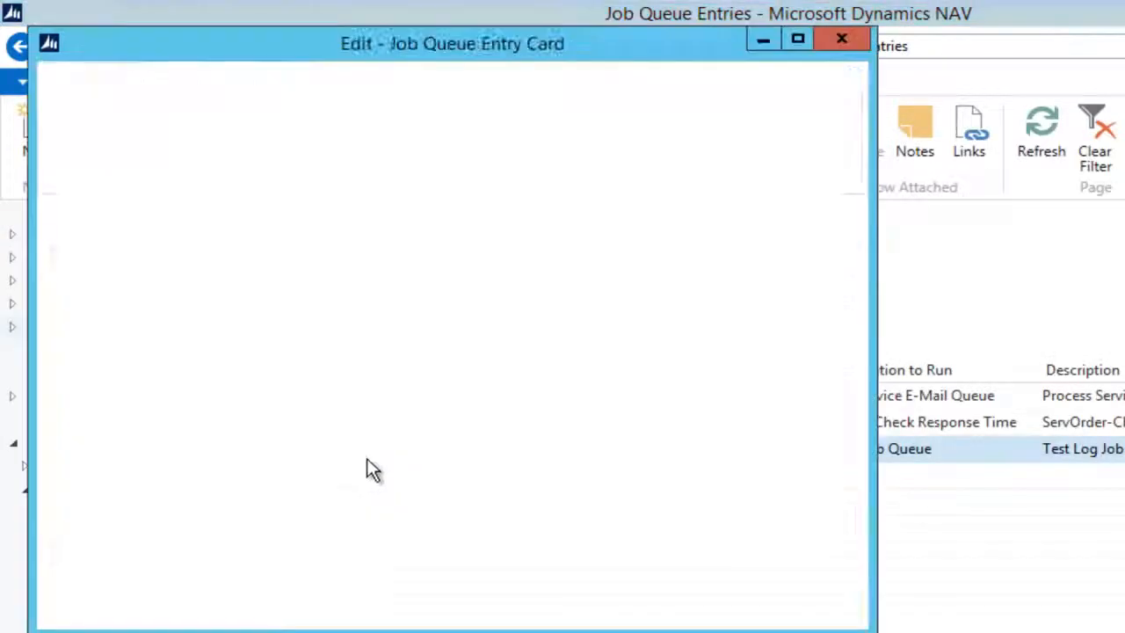
click(387, 446)
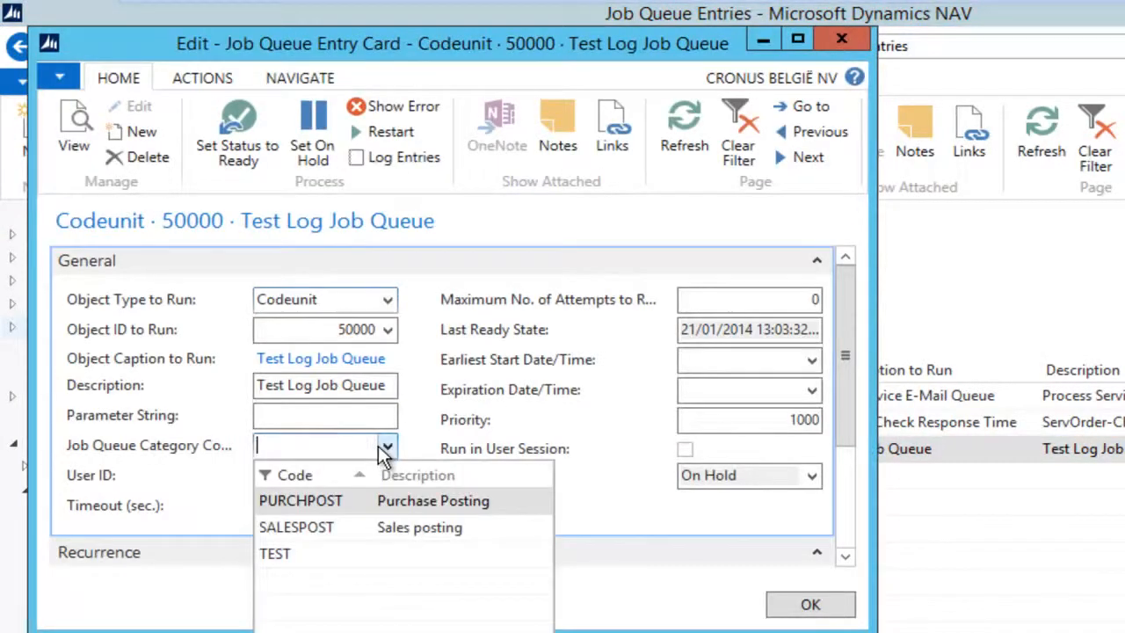
click(310, 557)
click(811, 359)
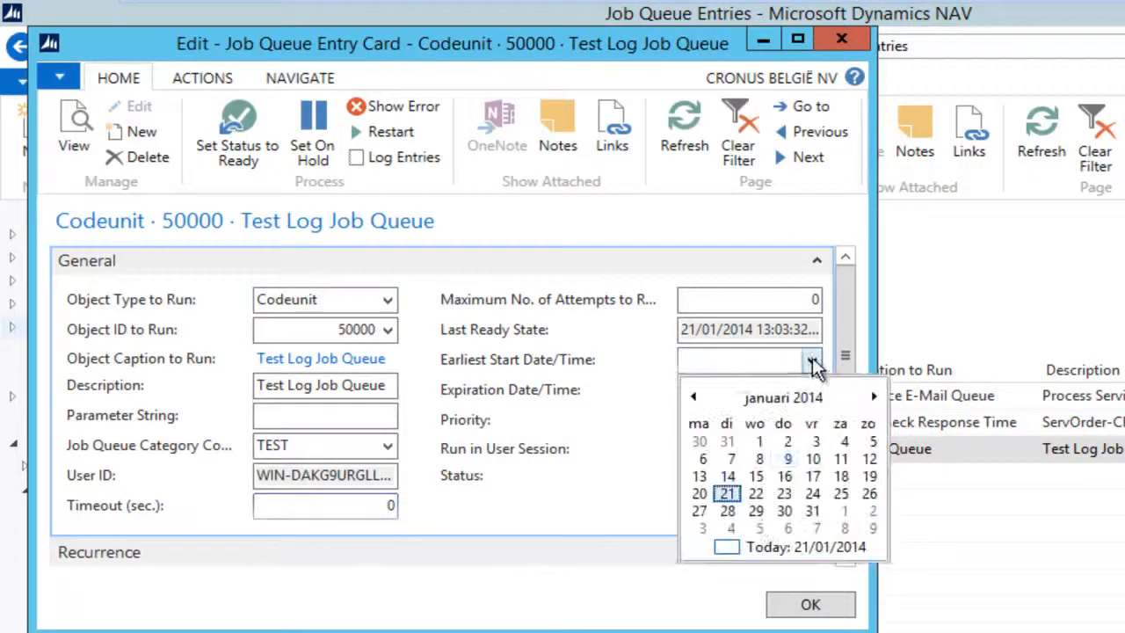
click(739, 547)
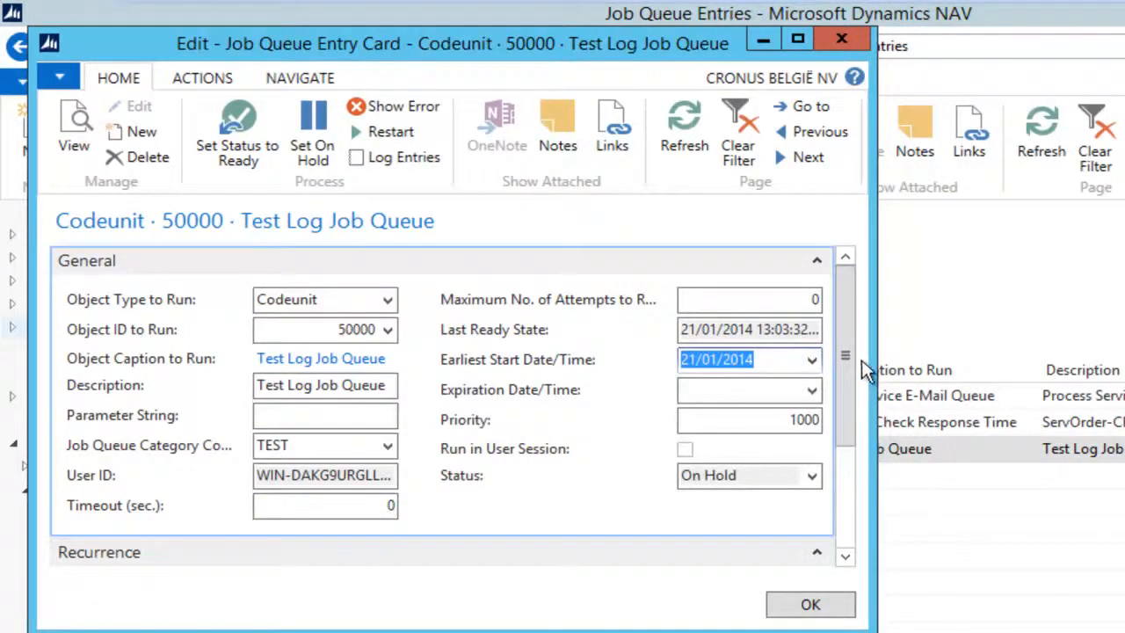
Step: Make the entry run on every day, Monday through Sunday
drag(839, 393, 862, 522)
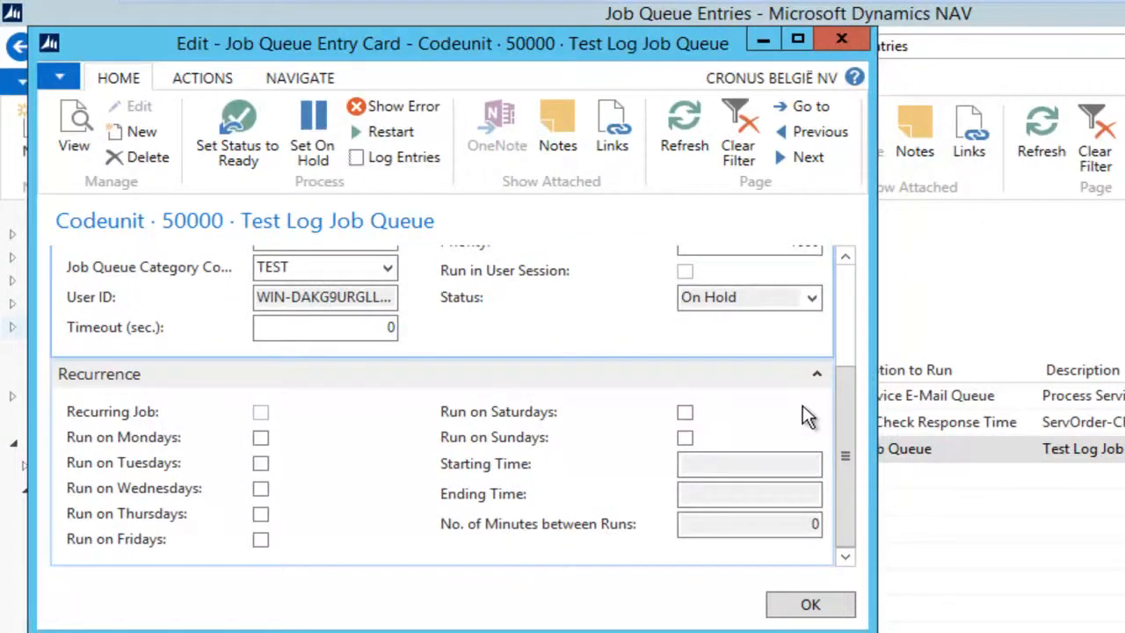
click(260, 437)
click(260, 463)
click(260, 488)
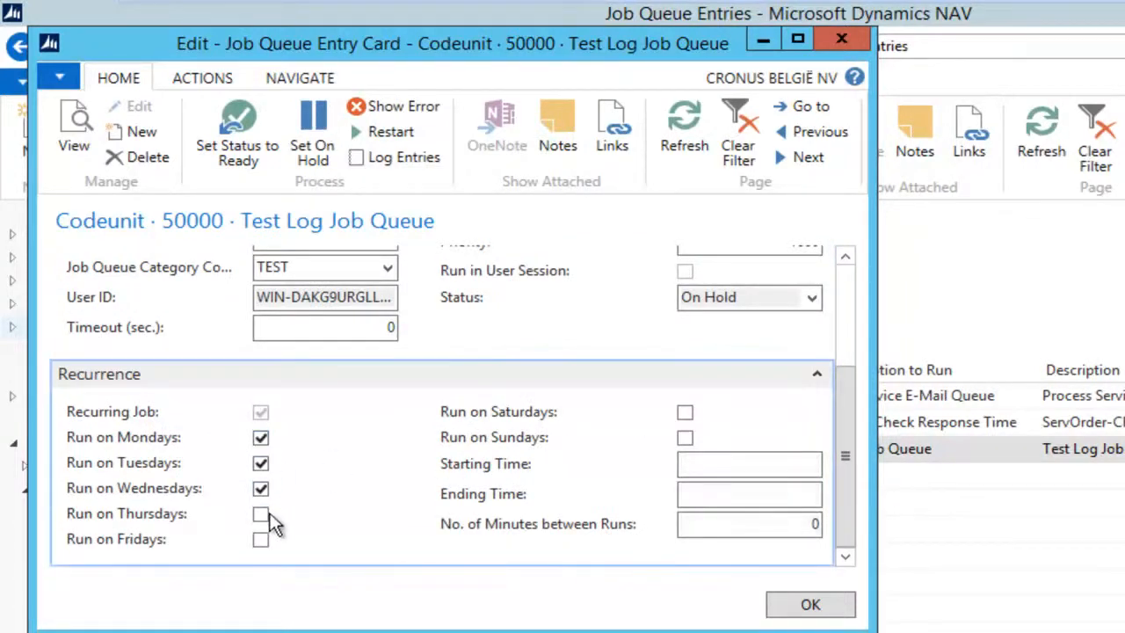
click(260, 539)
click(260, 514)
click(685, 438)
click(709, 463)
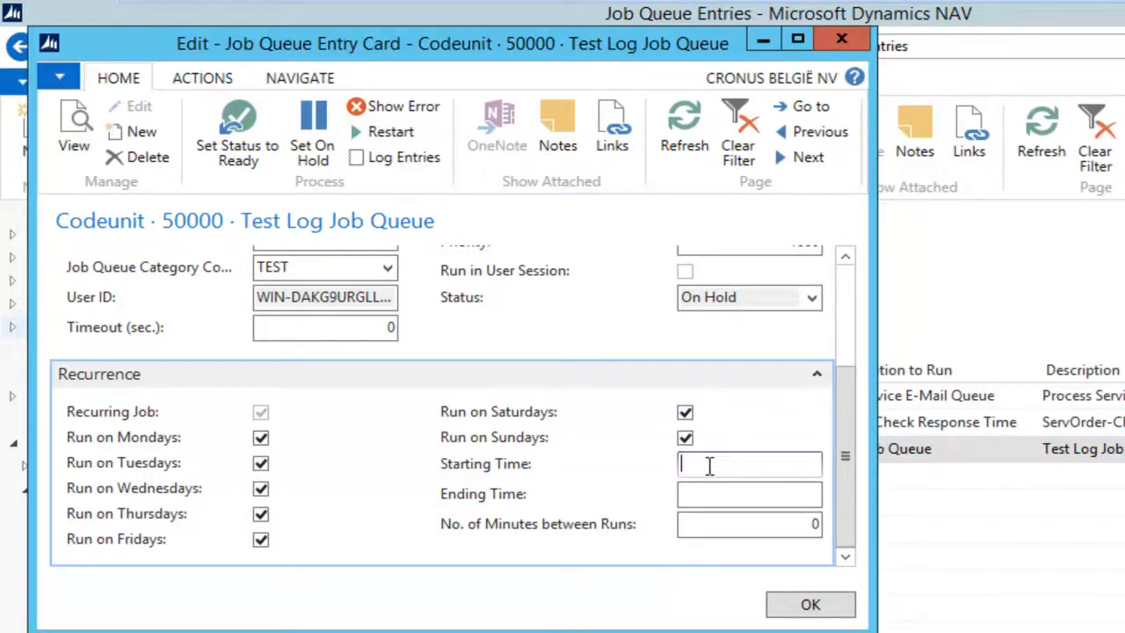
Step: Leave starting and ending times blank, set 1 minute between runs, and save the entry
text(8)
key(Tab)
text(16)
key(Tab)
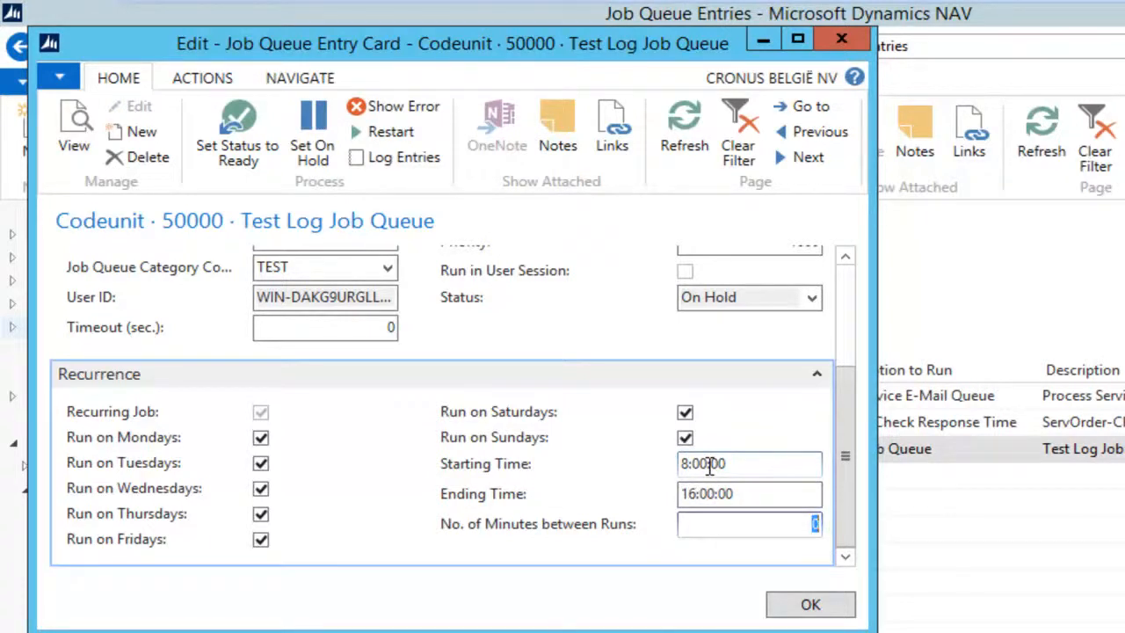
key(shift+Tab)
key(shift+Tab)
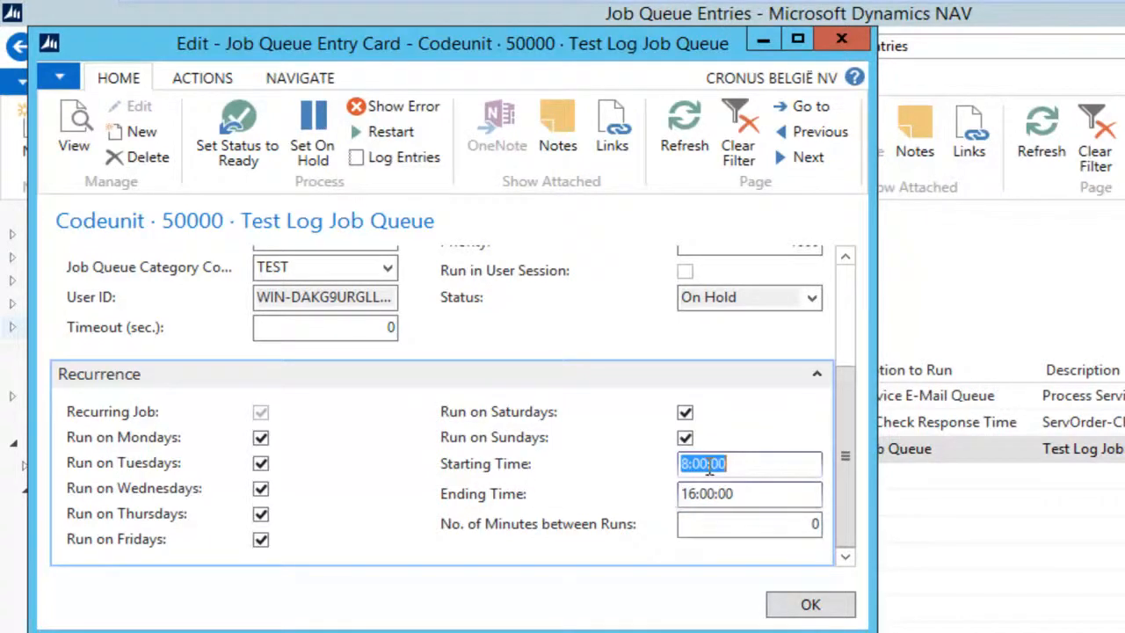
key(Delete)
key(Tab)
key(Delete)
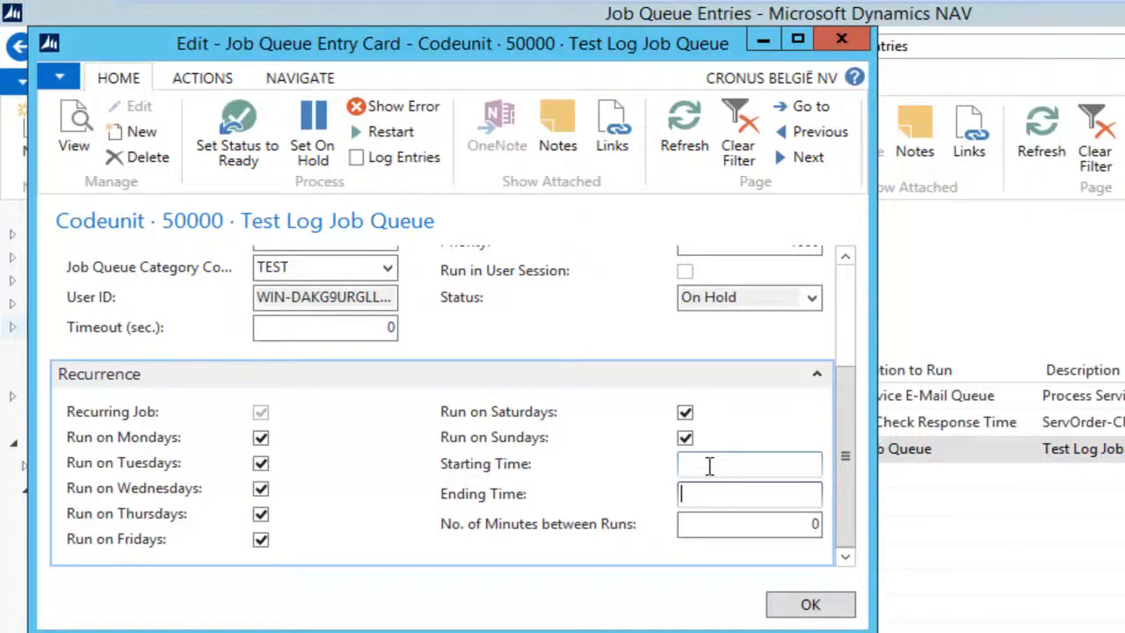
key(Tab)
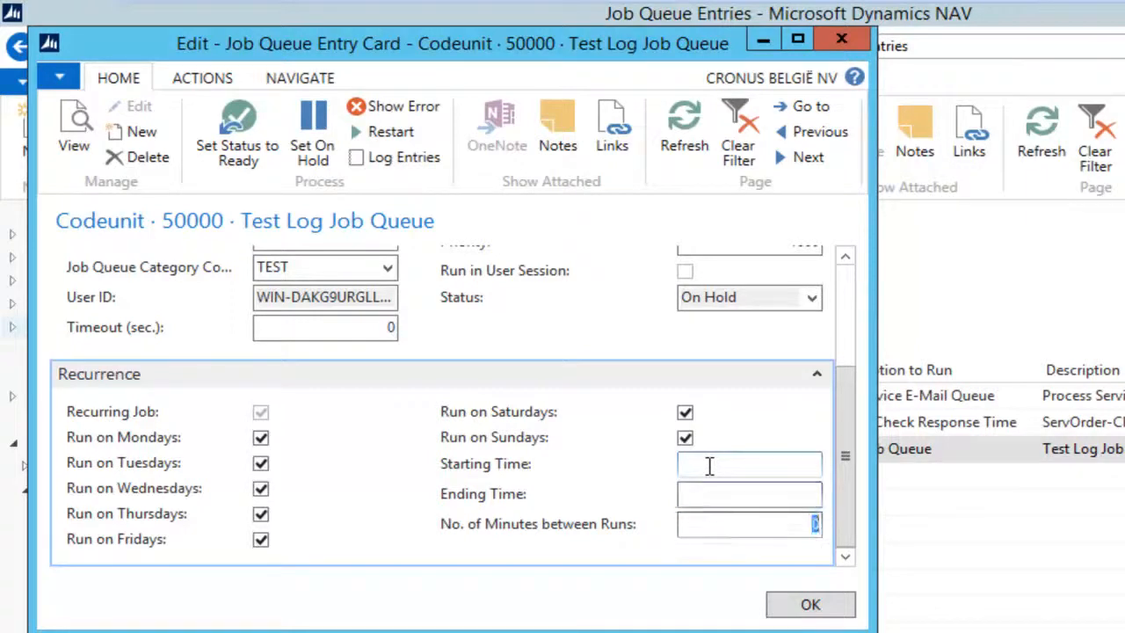
text(1)
drag(811, 524, 829, 523)
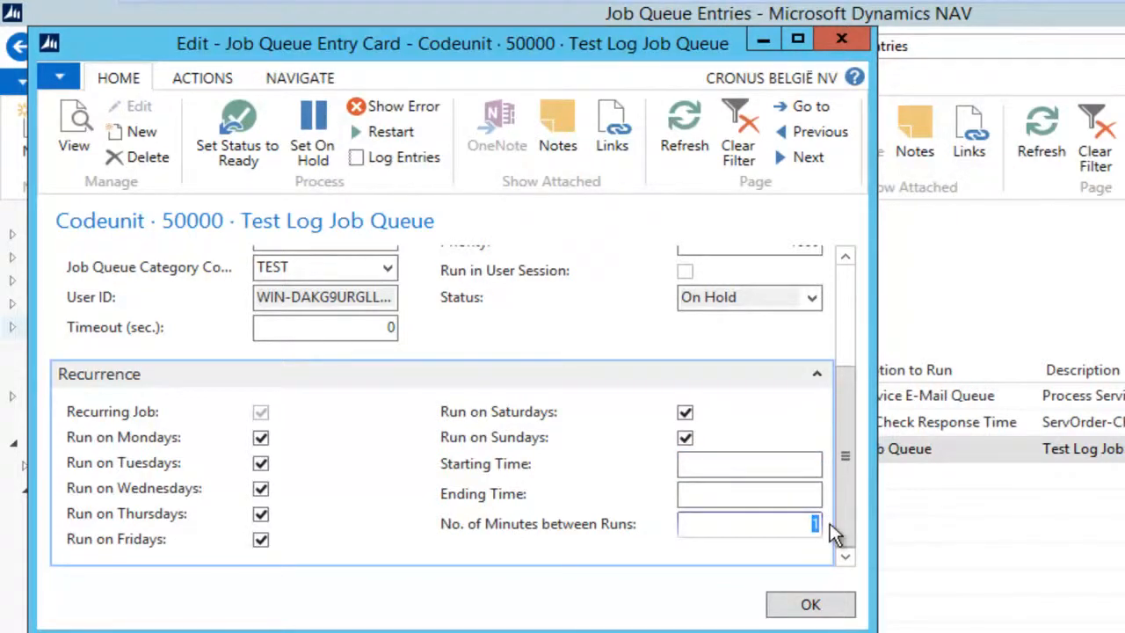
click(810, 604)
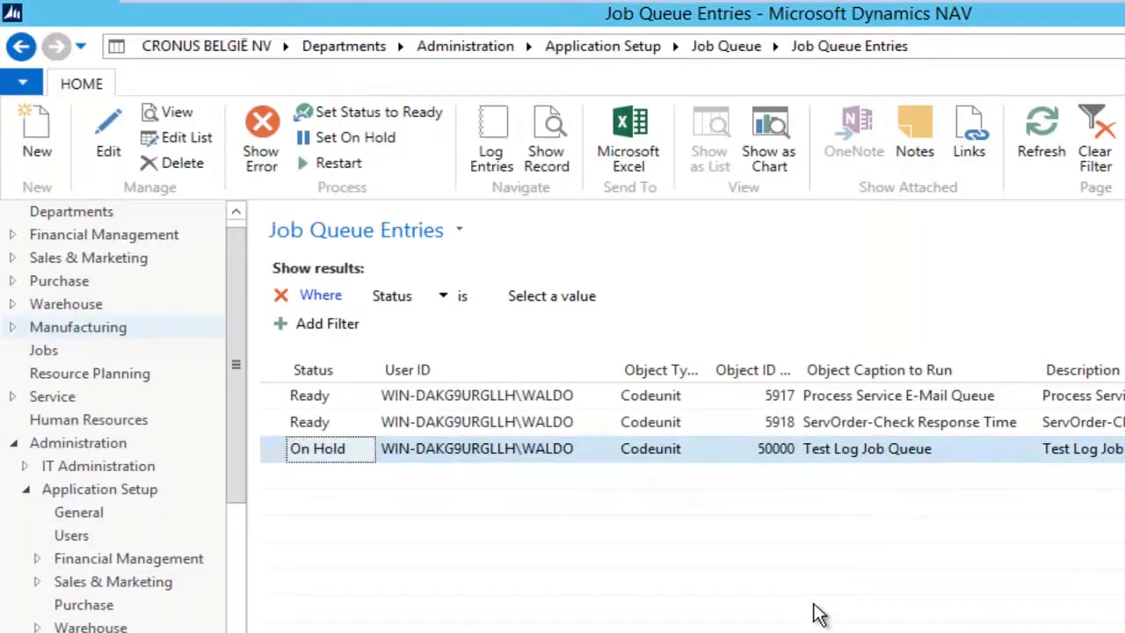
Step: Set the Test Log Job Queue entry's status to Ready and return to the Job Queues list
click(375, 113)
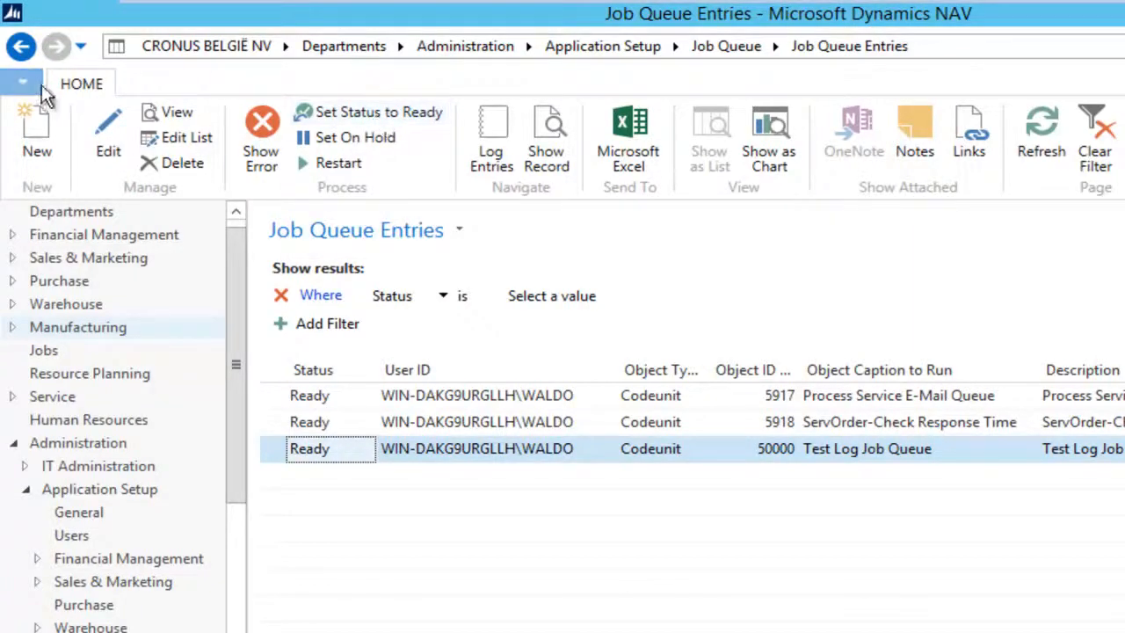
click(22, 46)
click(322, 181)
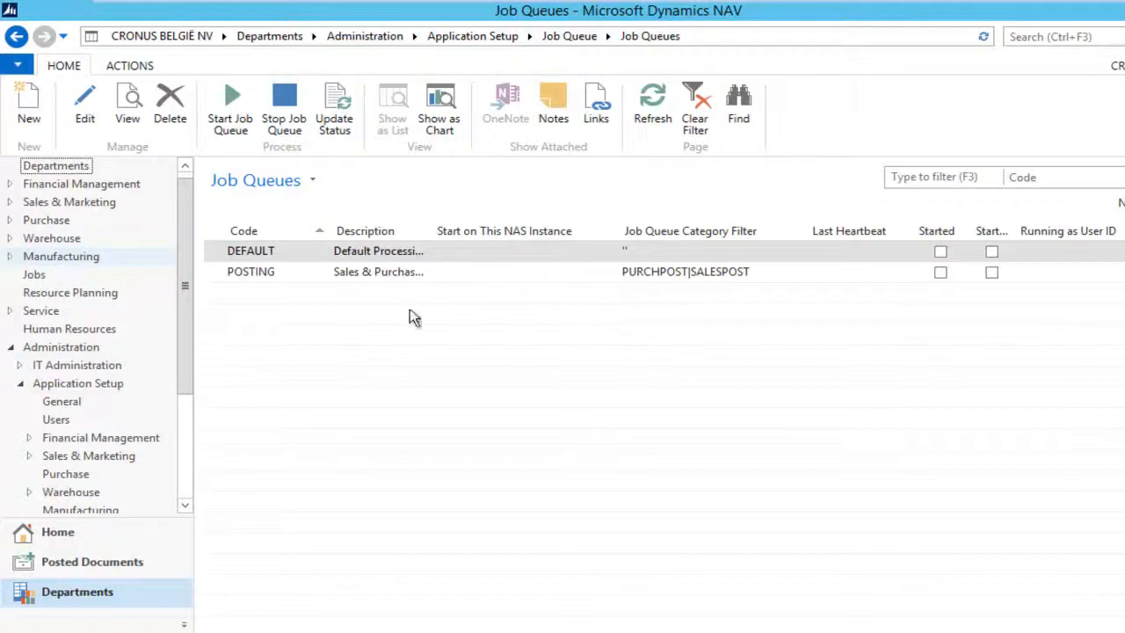
Step: Add job queue TEST, description 'Test Processing', with Job Queue Category Filter TEST
click(29, 106)
text(TEST)
key(Tab)
text(Test Processing)
key(Tab)
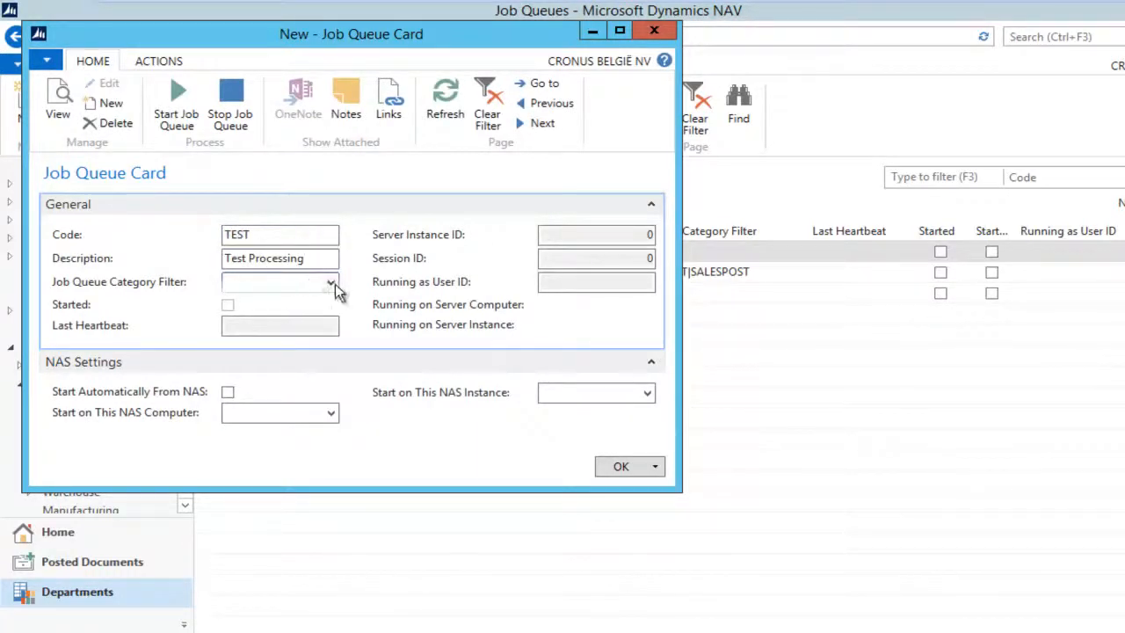
click(333, 283)
click(248, 367)
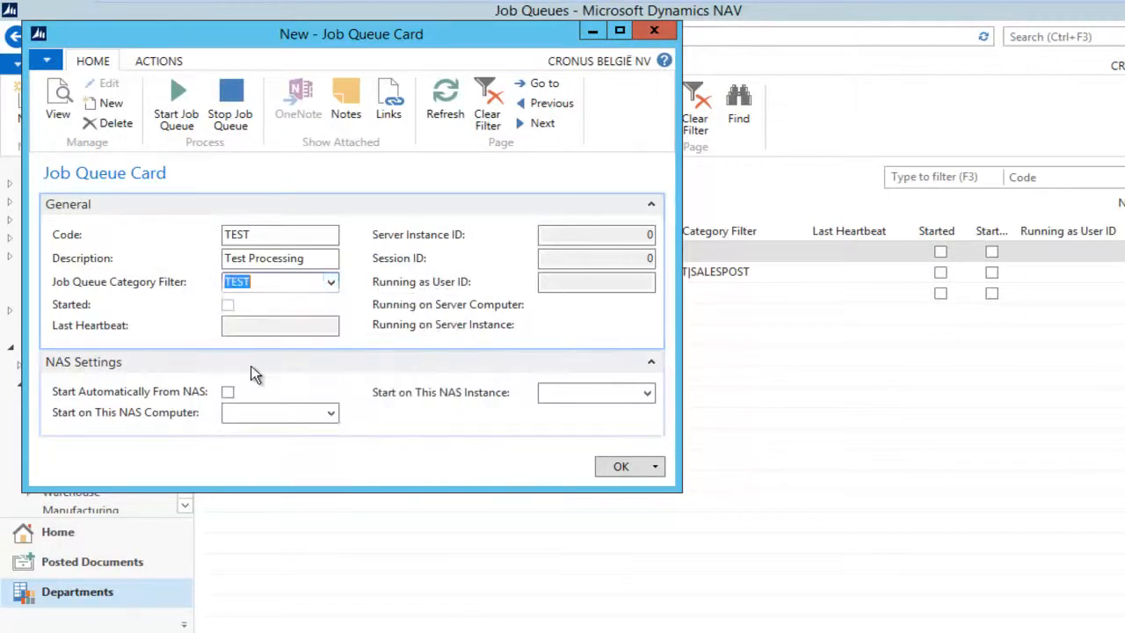
key(Escape)
click(245, 293)
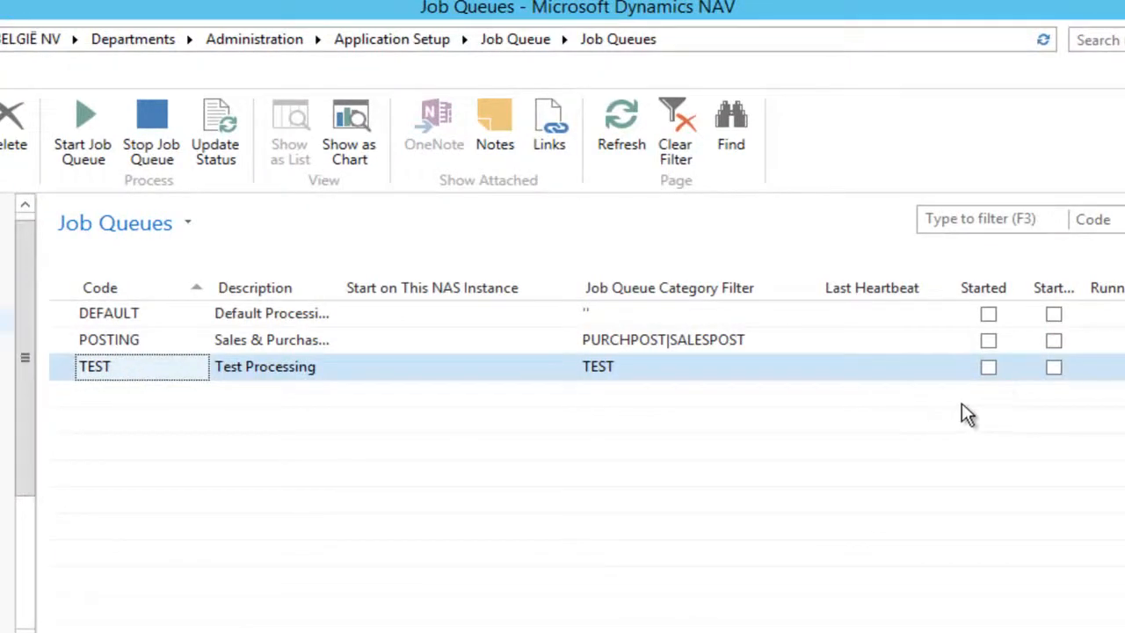
Step: Tick Start Automatically From NAS on the TEST job queue card and close it
double_click(337, 375)
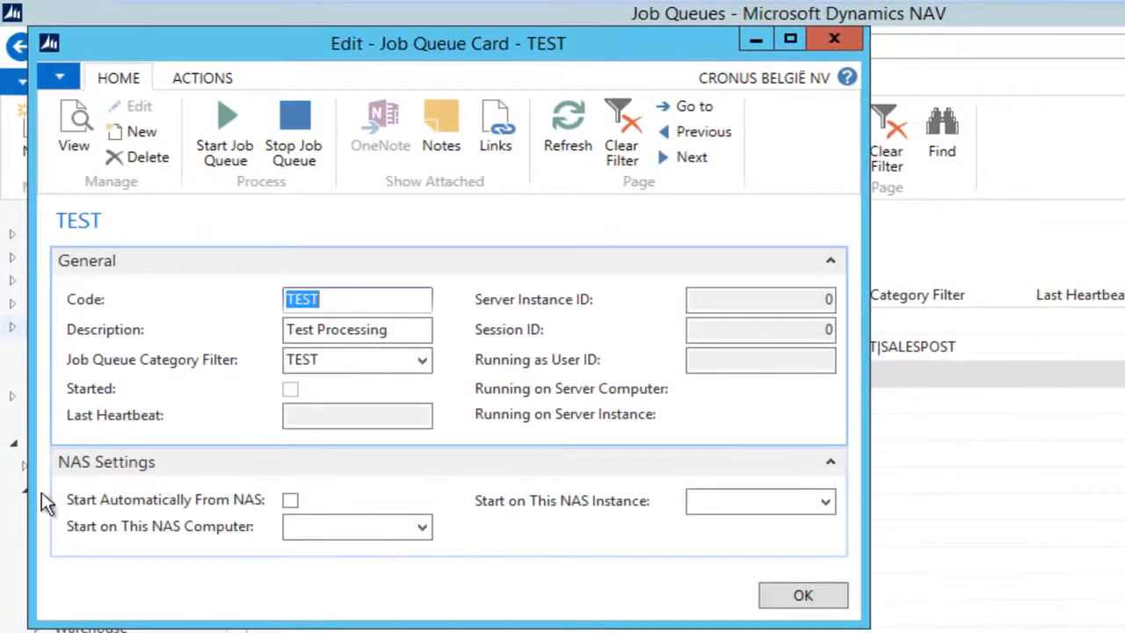
click(290, 499)
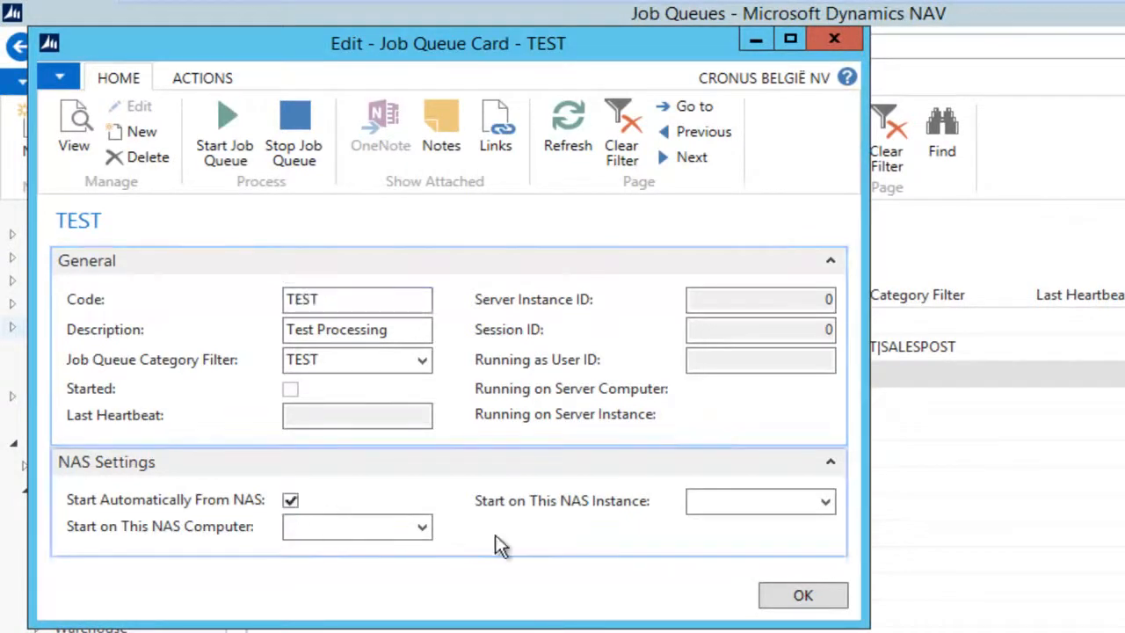
click(800, 598)
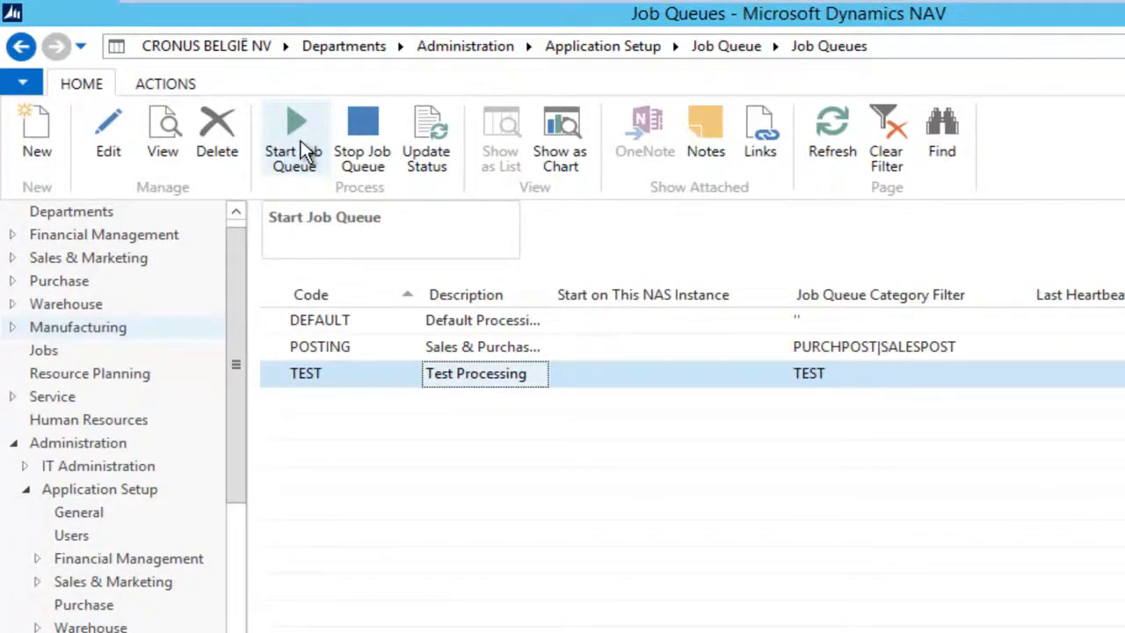
Step: Untick Start Automatically From NAS for TEST again, then start the TEST job queue
double_click(455, 374)
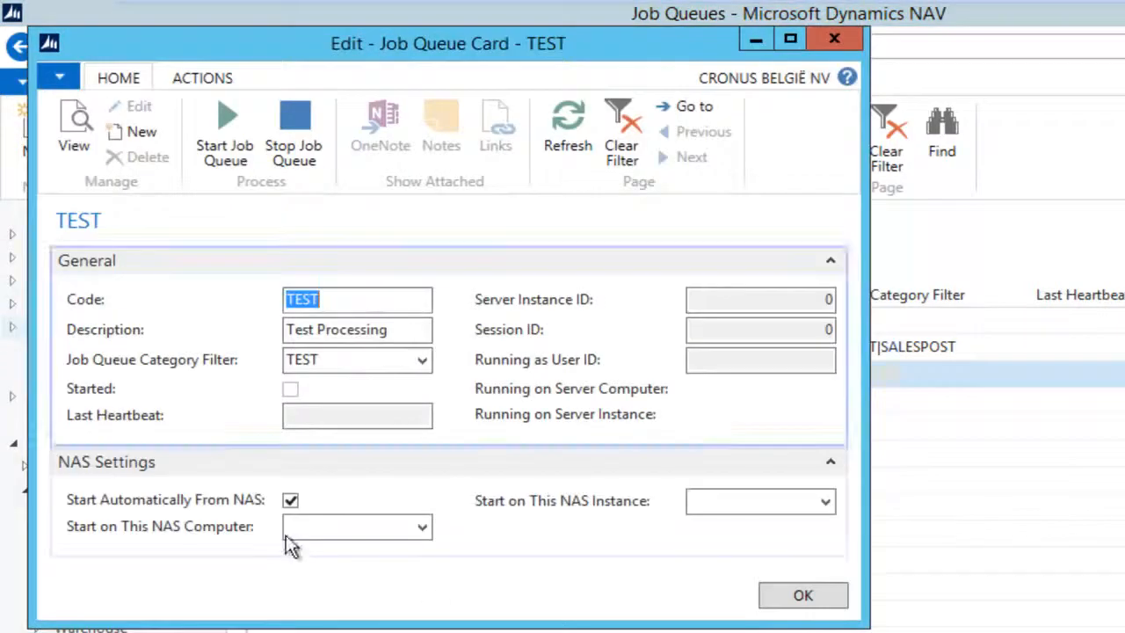
click(290, 500)
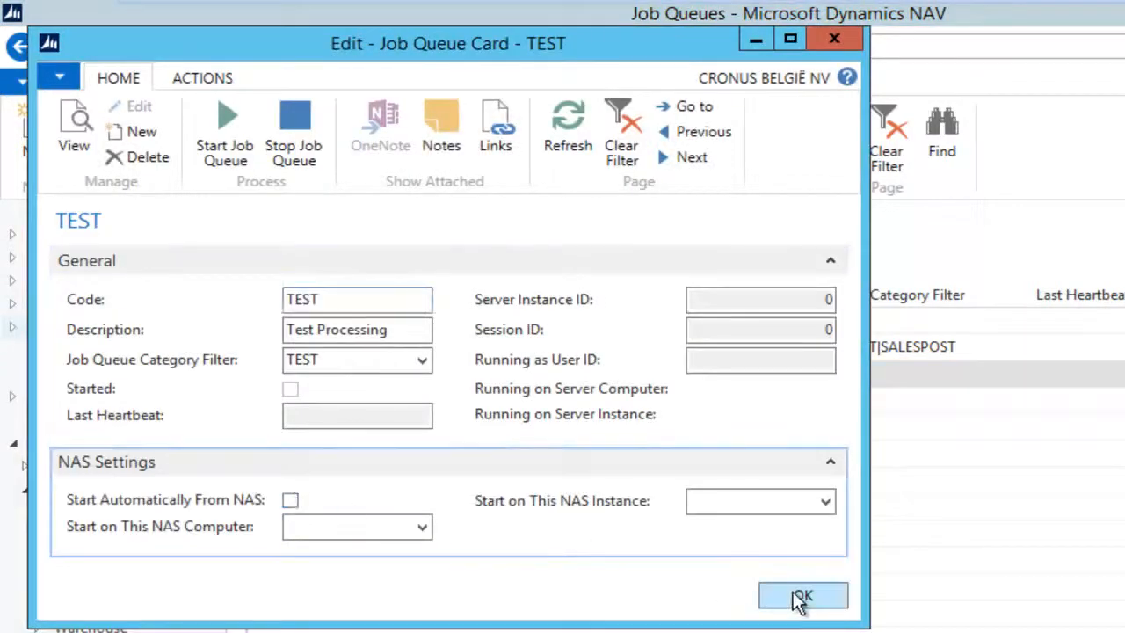
click(800, 598)
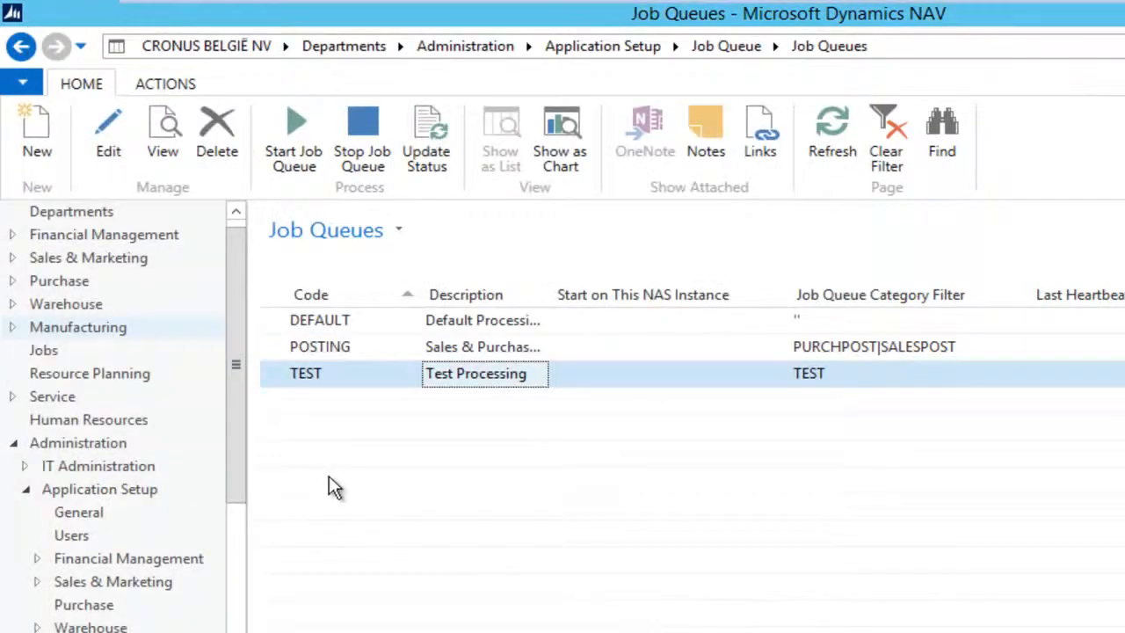
click(286, 123)
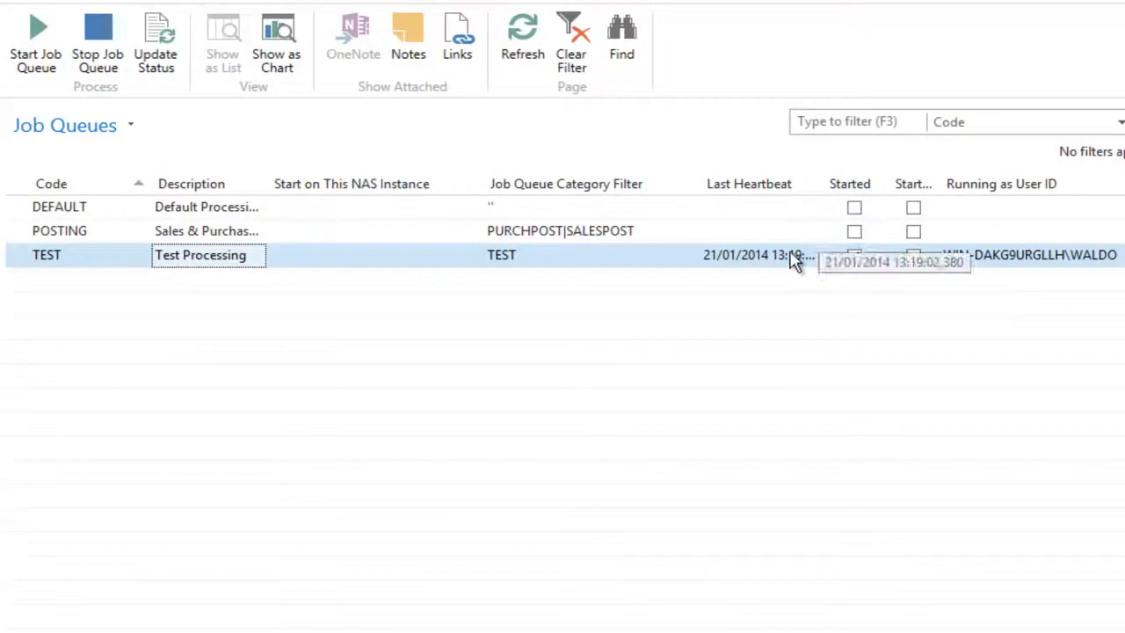
click(1066, 266)
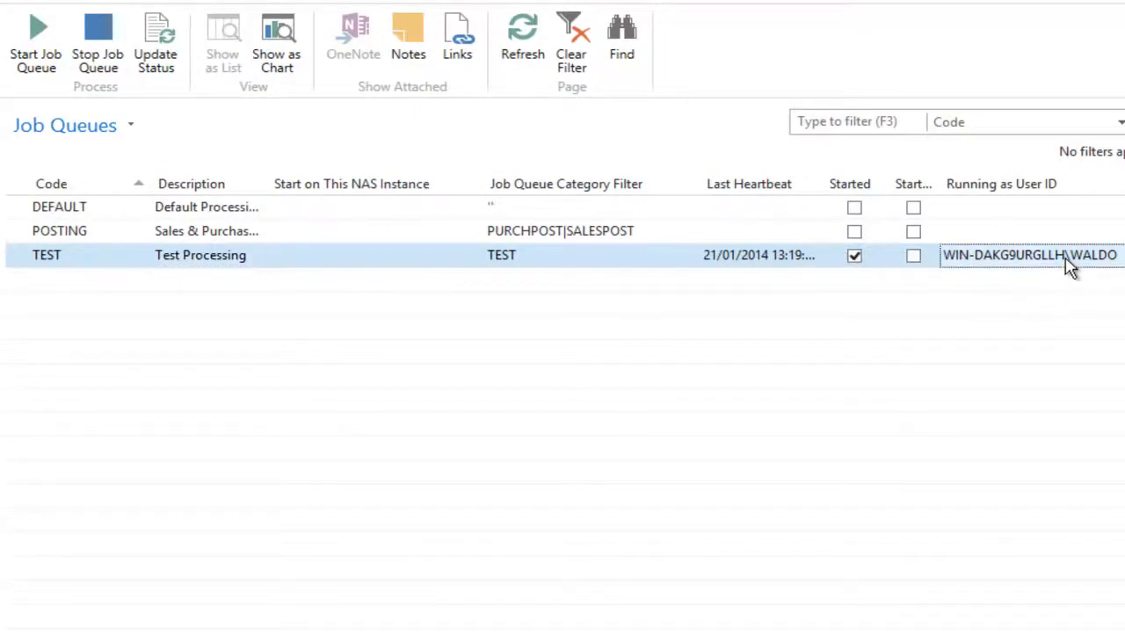
double_click(1067, 266)
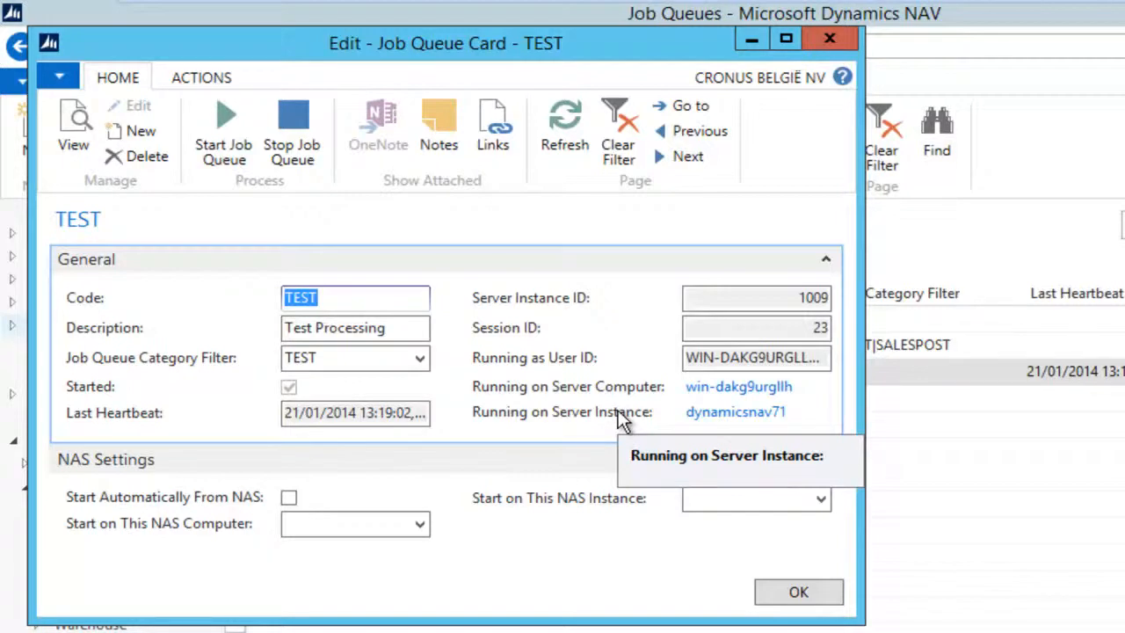
click(795, 592)
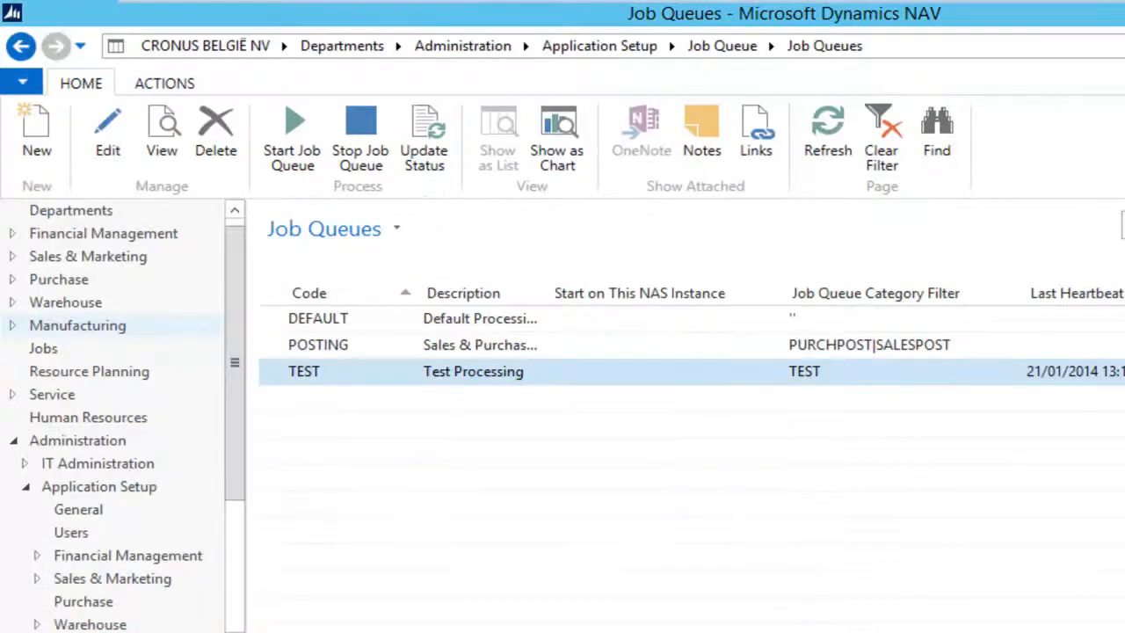
click(982, 43)
text(session)
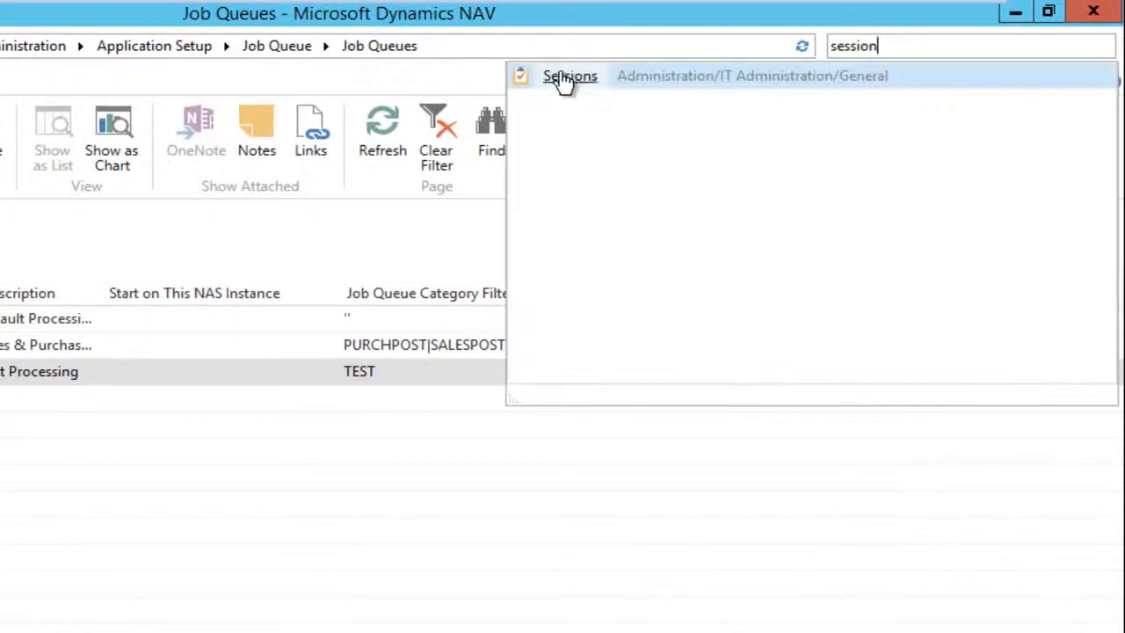
click(563, 78)
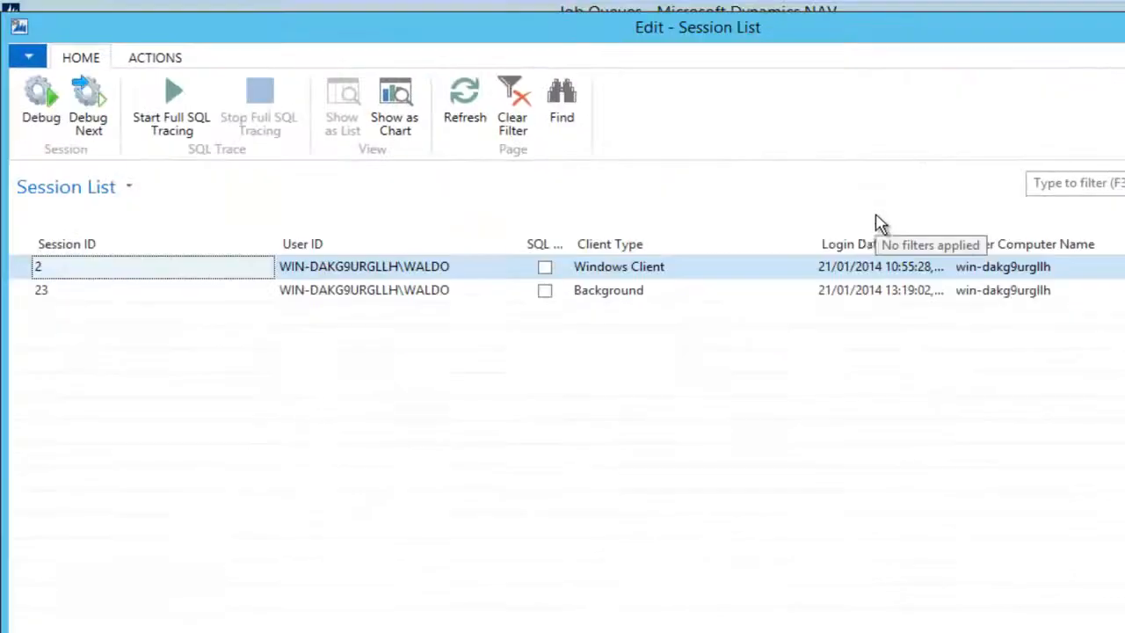
click(765, 295)
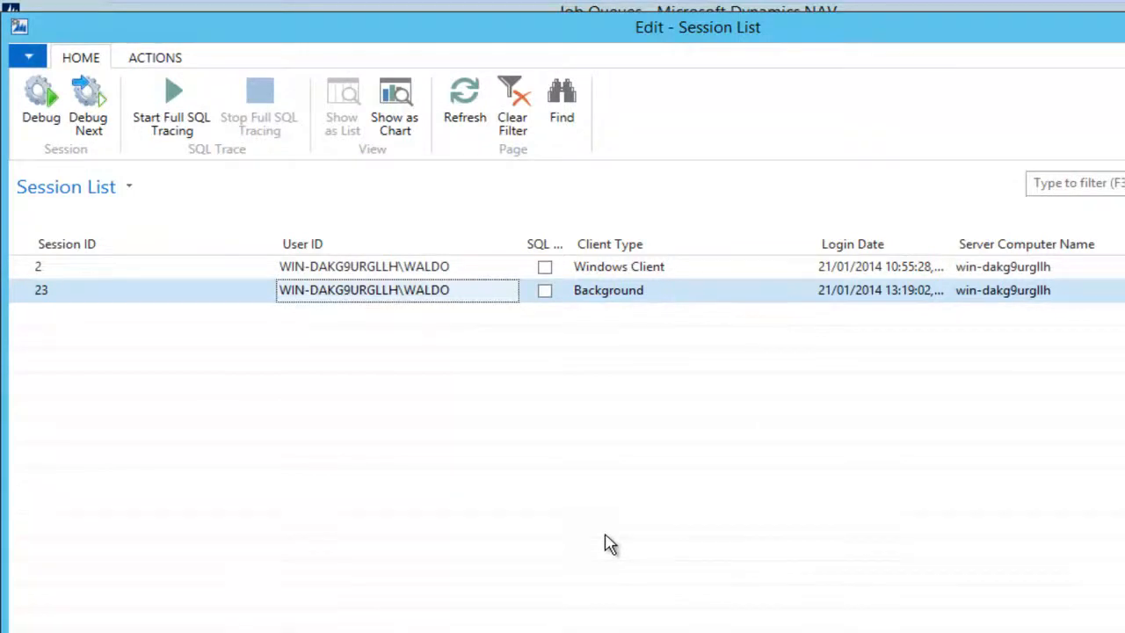
key(Escape)
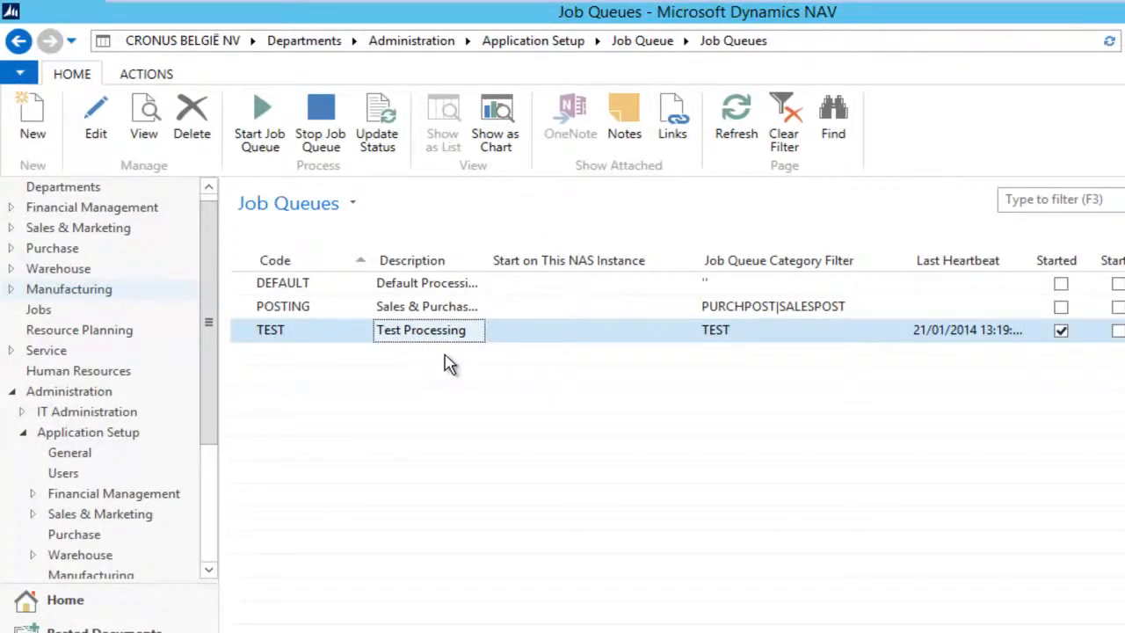
Step: Open Job Queue Entries and view the Test Log Job Queue's log entries
click(27, 42)
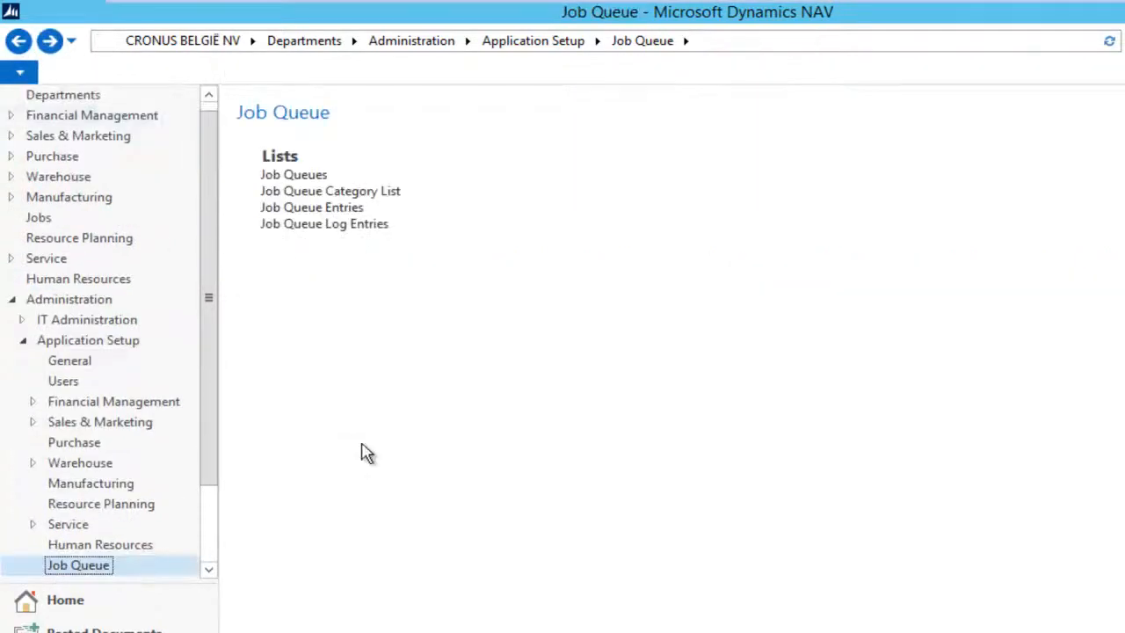
click(332, 211)
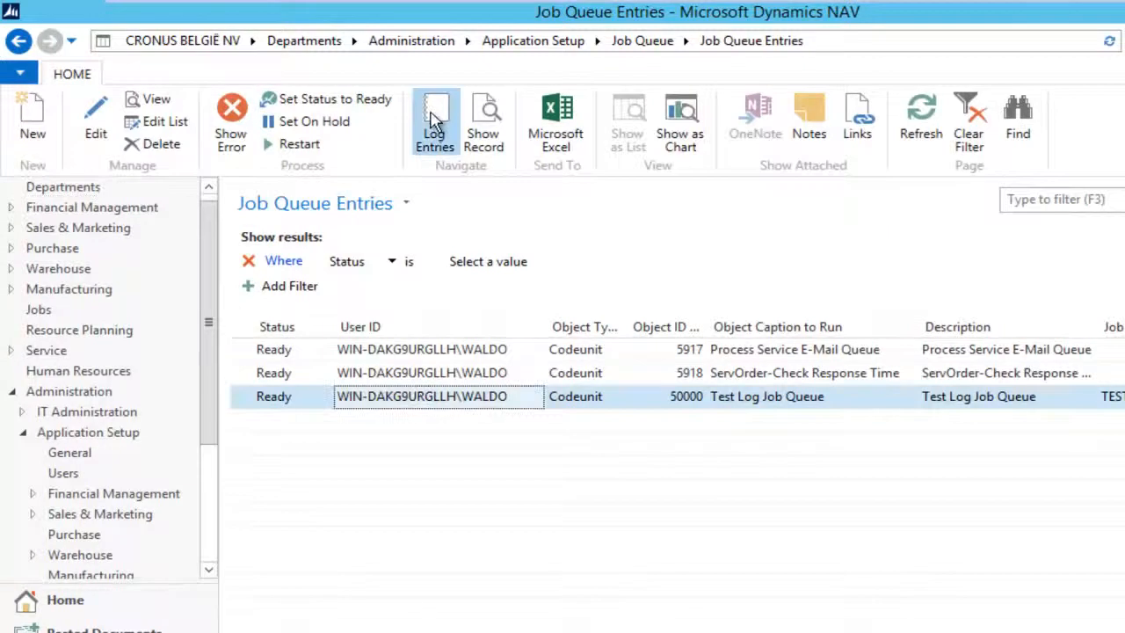
click(433, 120)
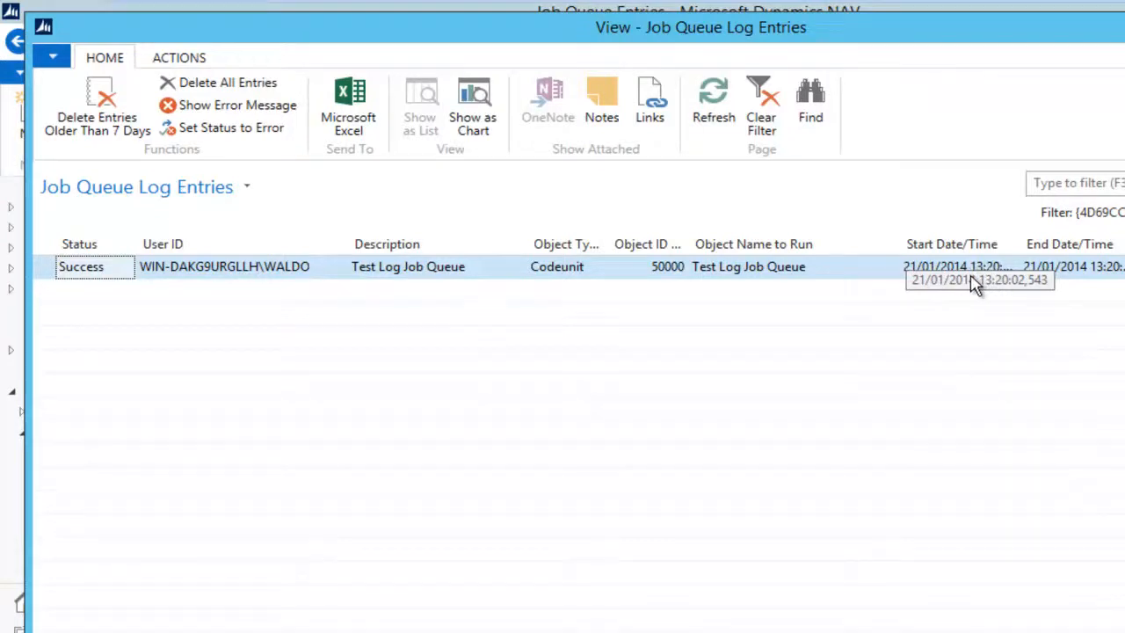
key(Escape)
Step: Reopen the Test Log Job Queue log entries to check for newer Success runs
drag(853, 632, 1116, 632)
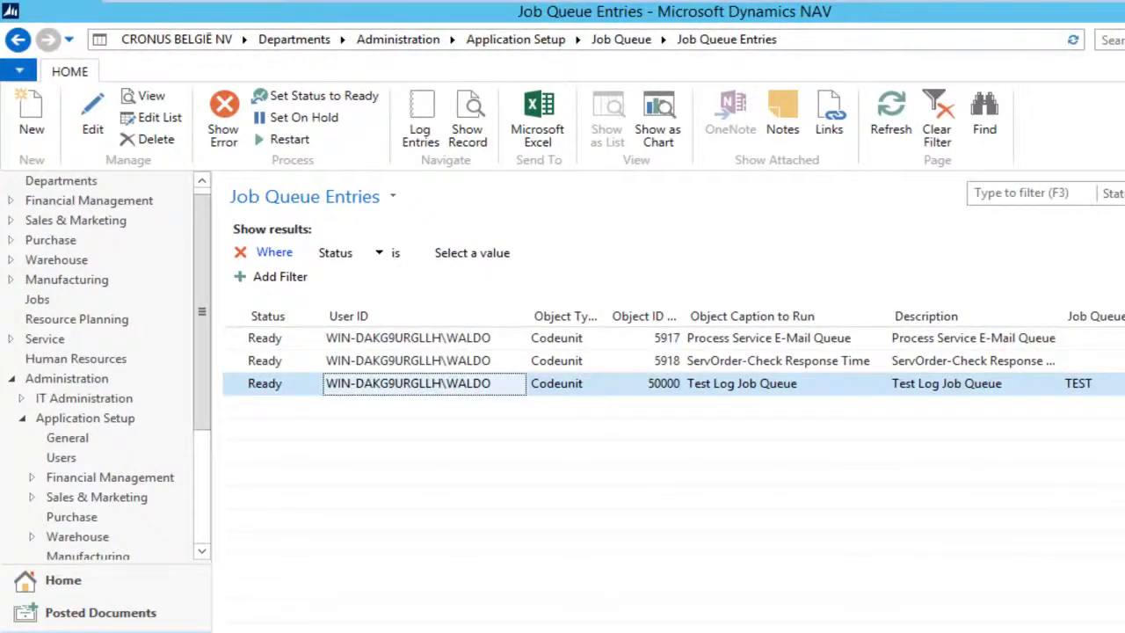
click(420, 119)
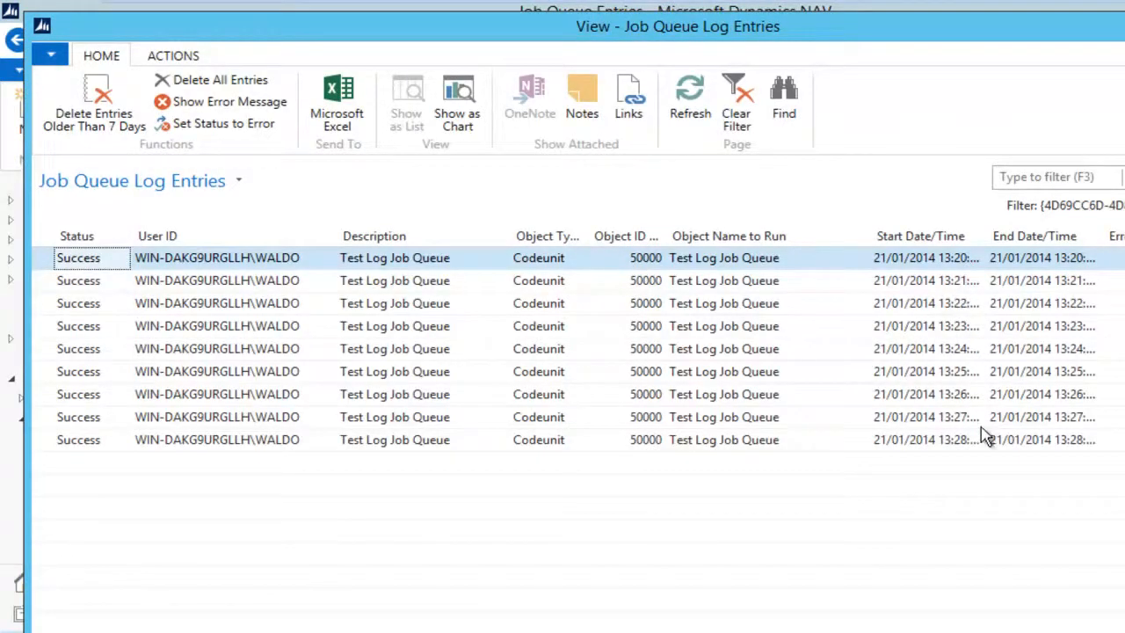
key(Escape)
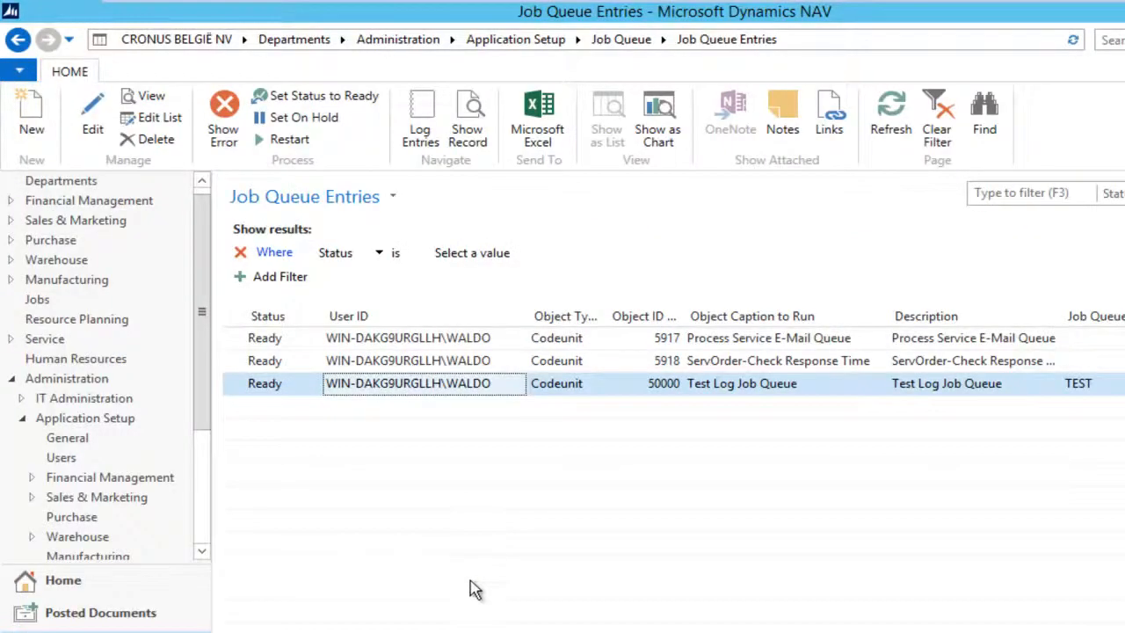
Step: Run table 50000 Job Queue Test Log, widening the Date Time column to read entries 13–21
click(367, 631)
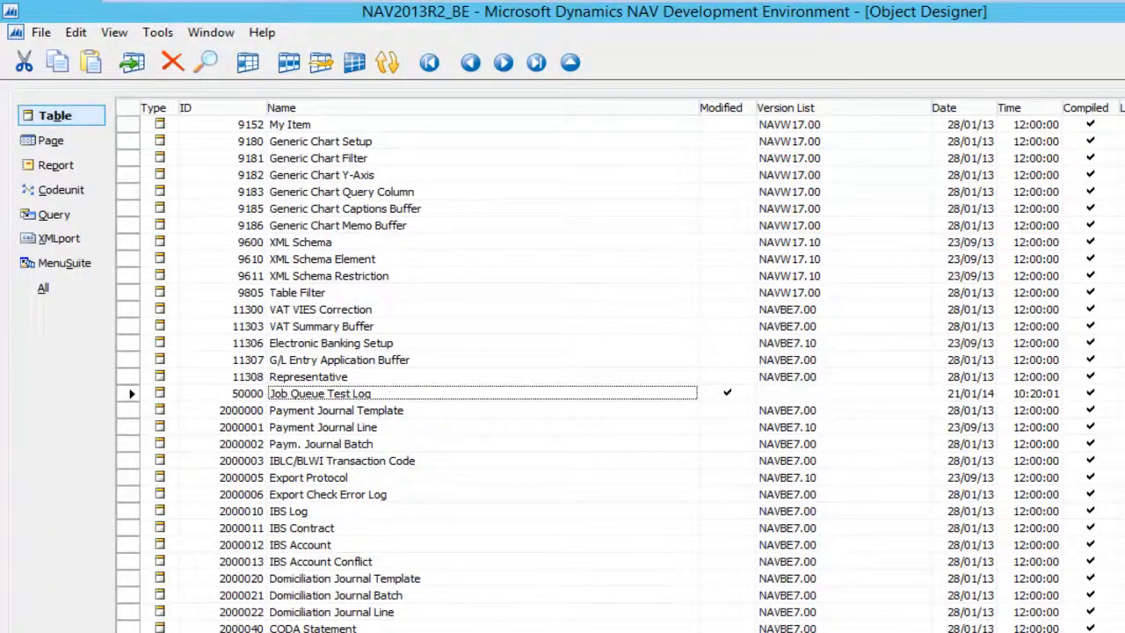
key(alt+r)
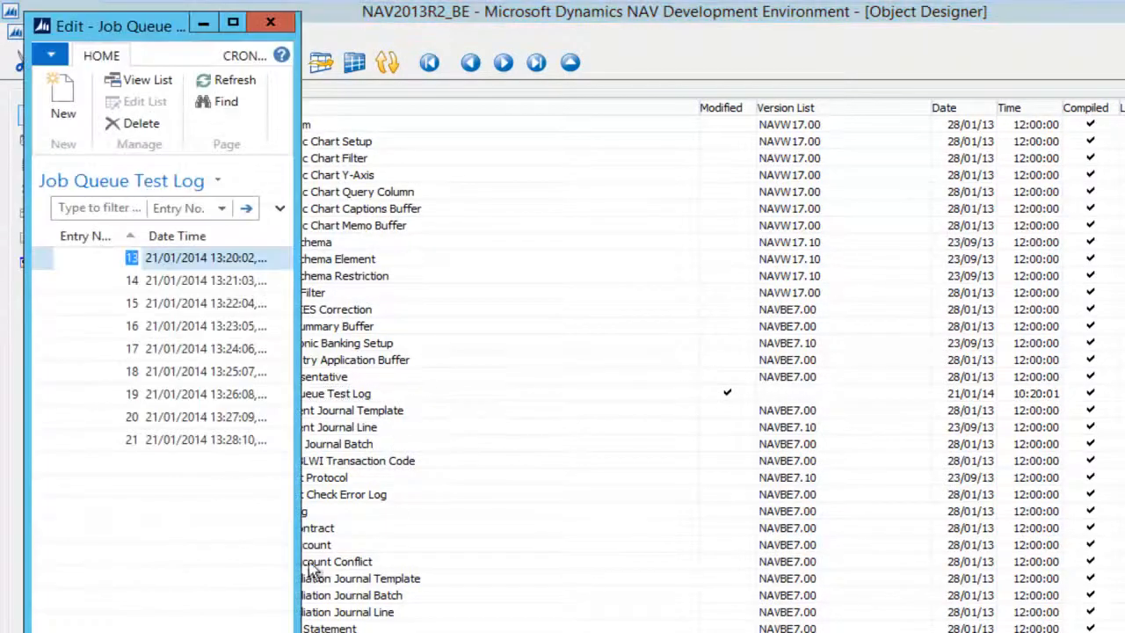
drag(295, 535, 512, 533)
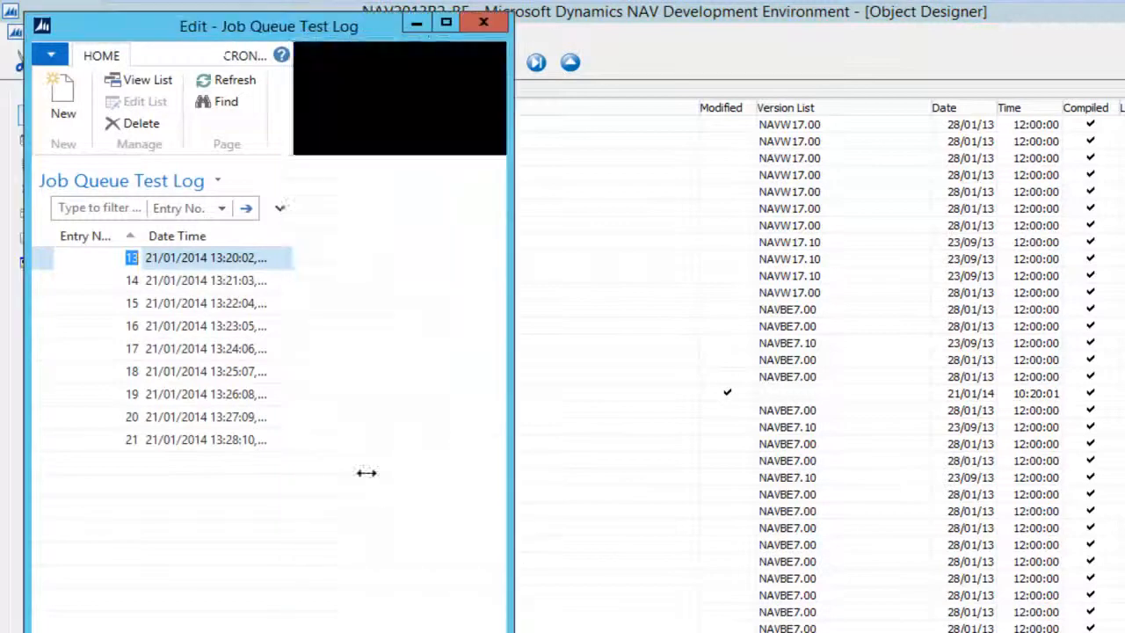
drag(272, 238, 330, 251)
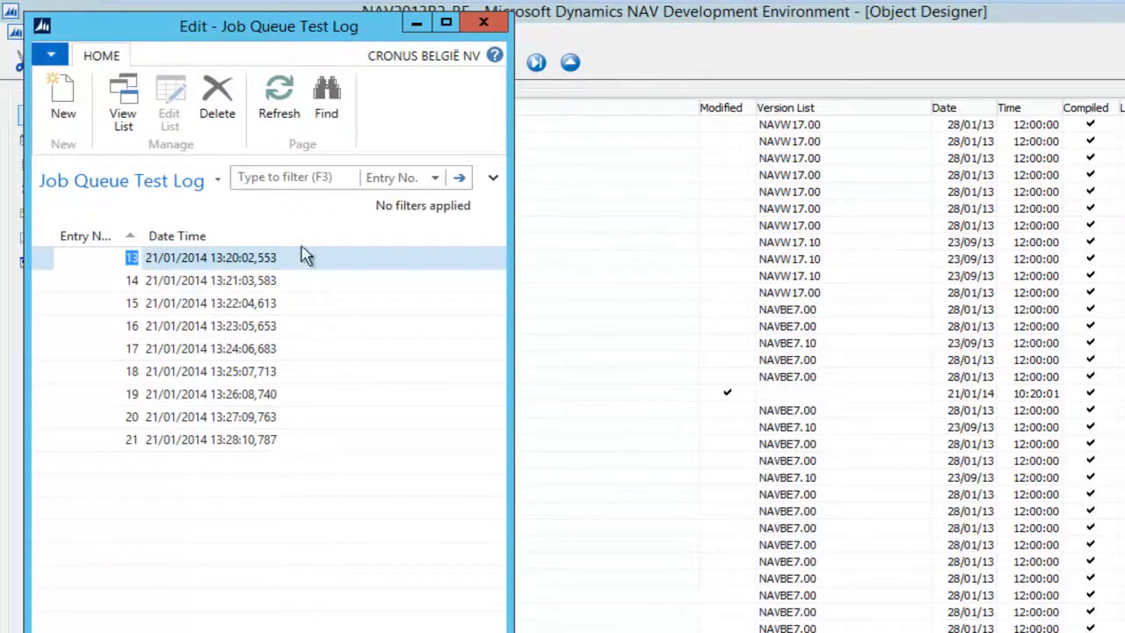
click(484, 22)
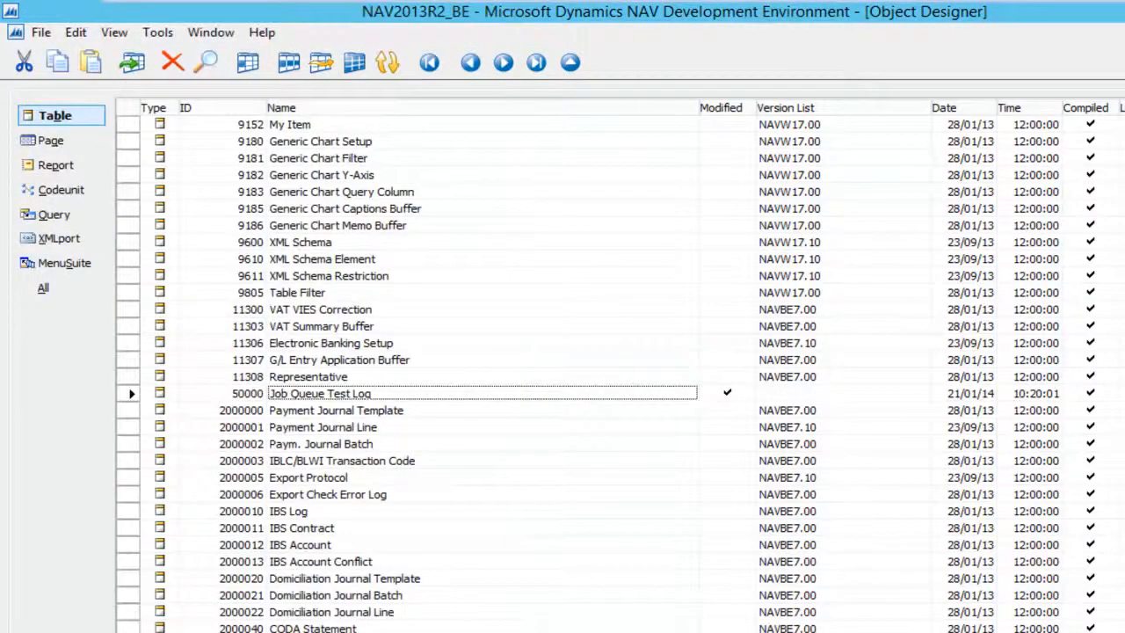
key(alt+Tab)
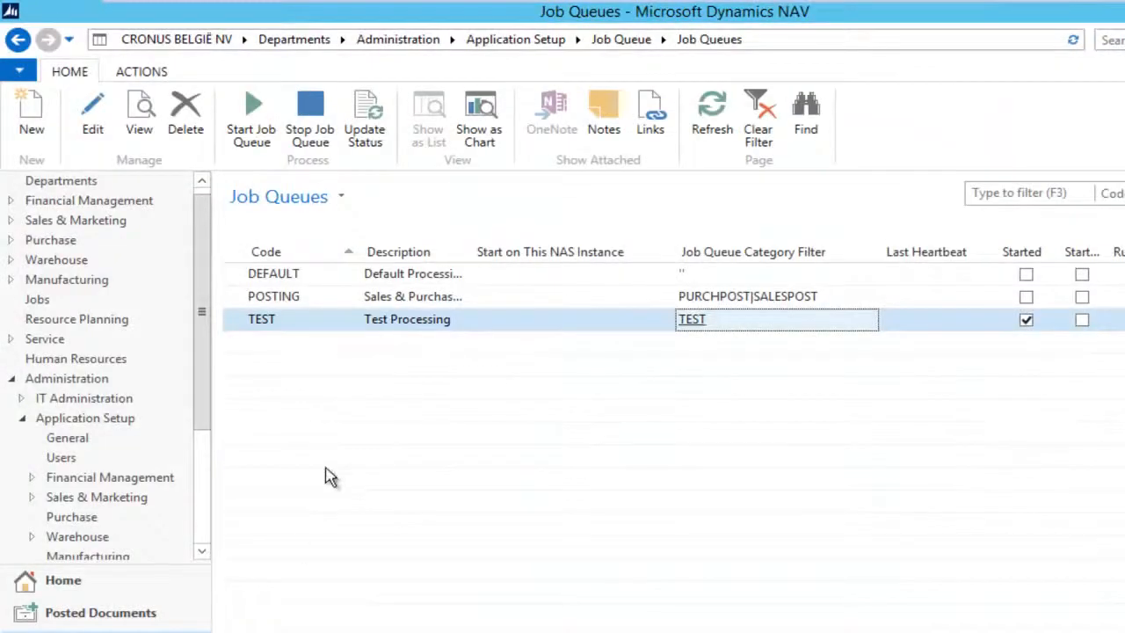
Step: Stop the TEST job queue
click(291, 327)
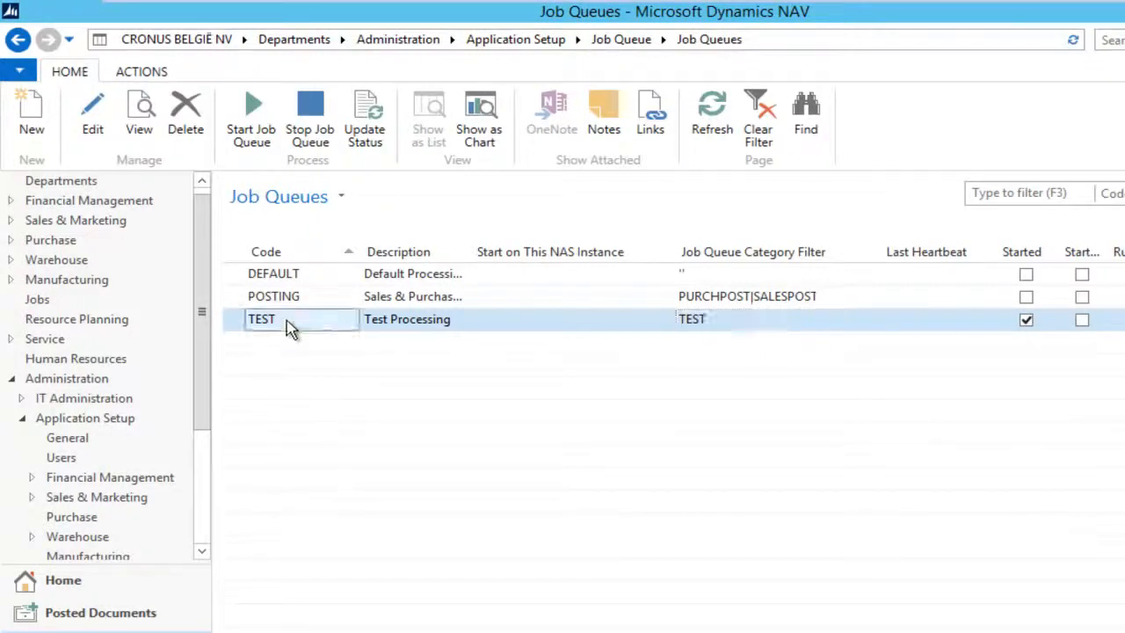
click(299, 139)
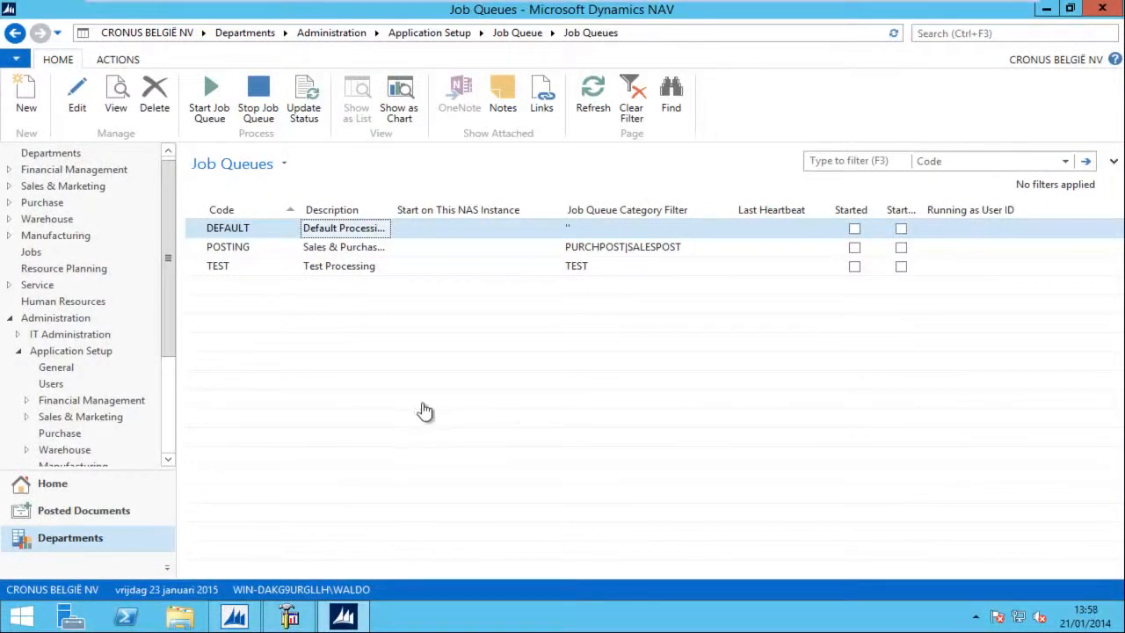
Step: Tick Start Automatically From NAS on the TEST job queue card and save it
double_click(336, 273)
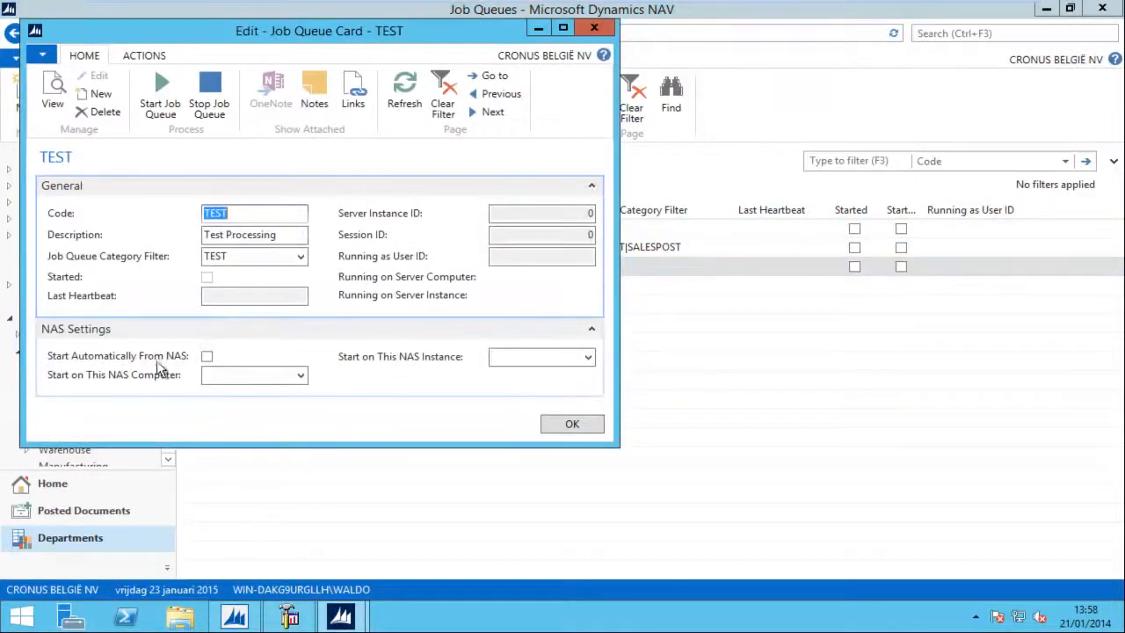
click(207, 357)
click(587, 426)
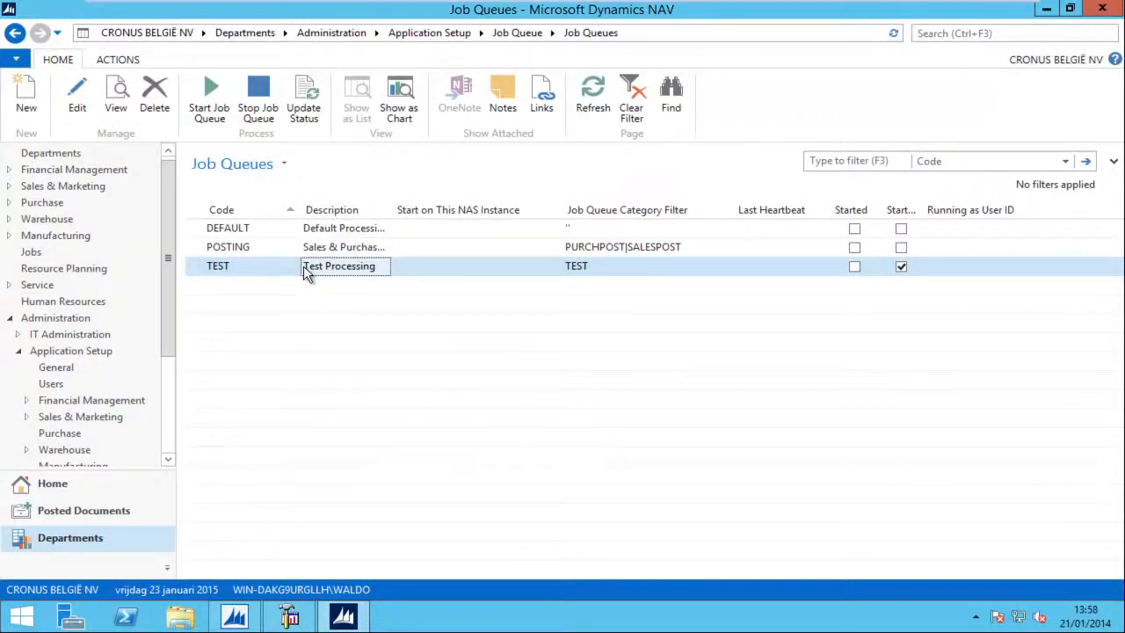
Step: Launch PowerShell ISE as administrator and import the NavAdminTool.ps1 module
right_click(126, 615)
click(101, 498)
text(impor)
text(d)
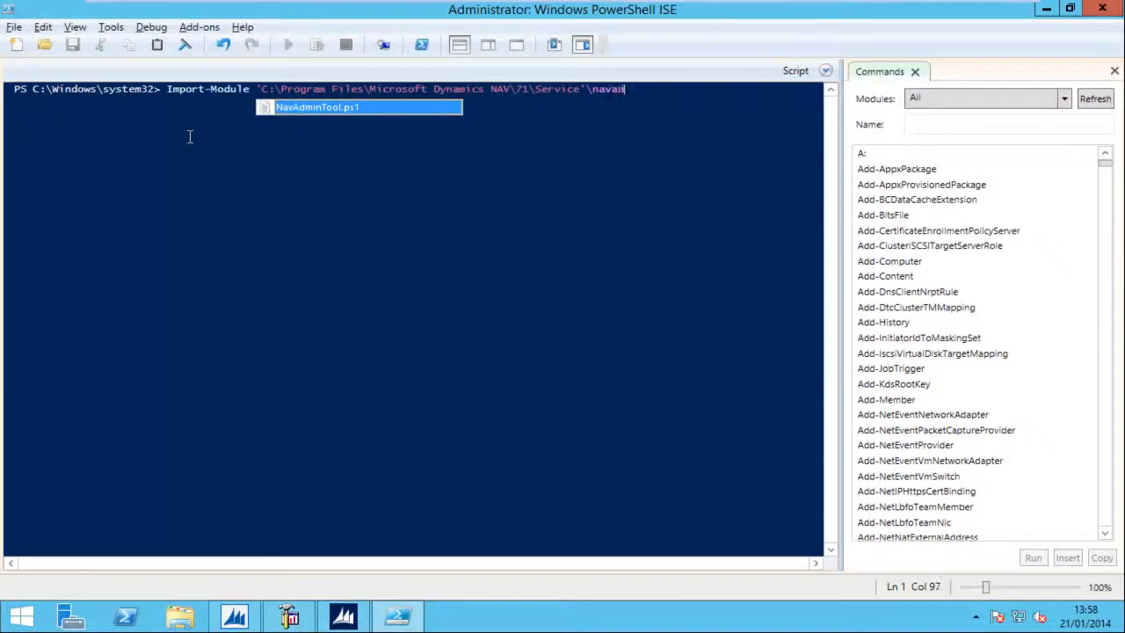
key(Tab)
key(Return)
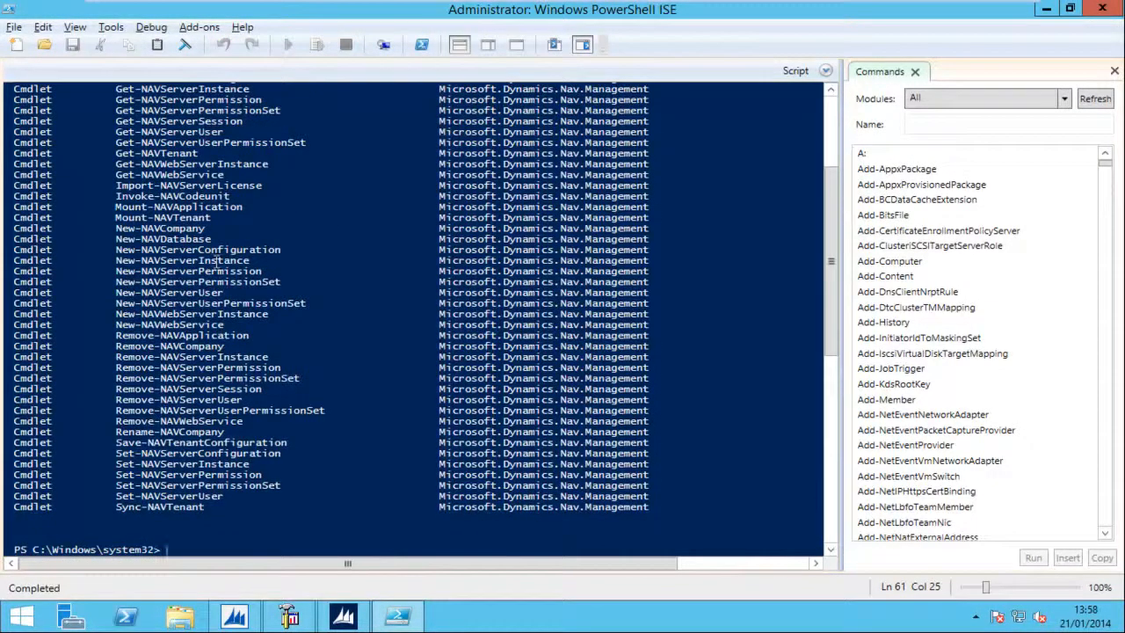
Step: Paste the four-line NASTier server-instance script into a new ISE script, reviewing its key parts
click(17, 44)
key(ctrl+v)
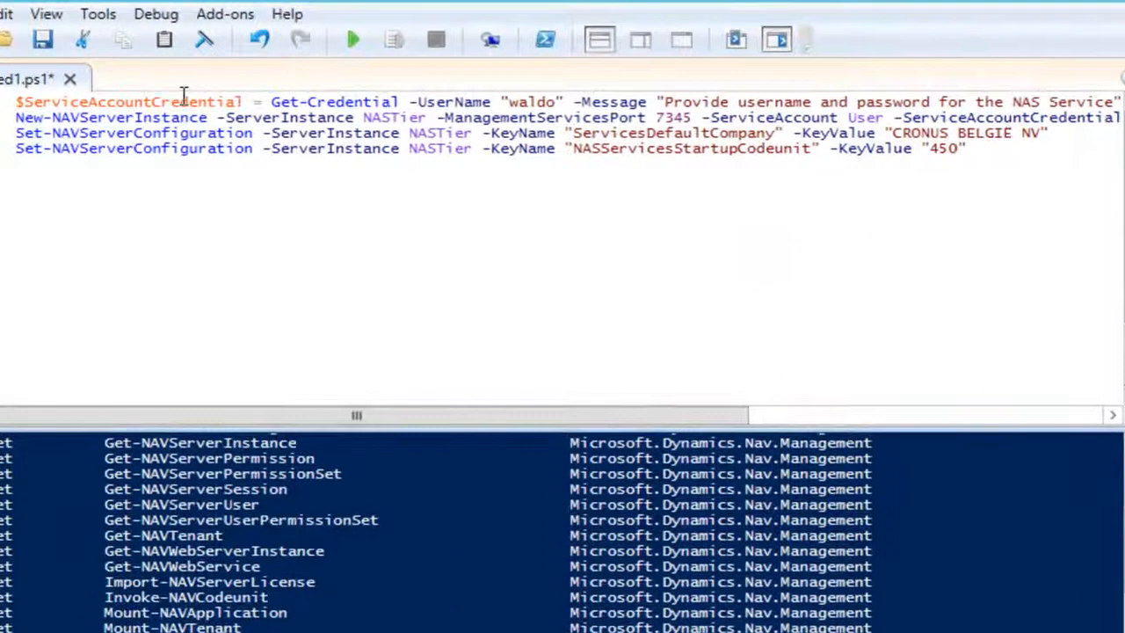
drag(184, 94, 758, 102)
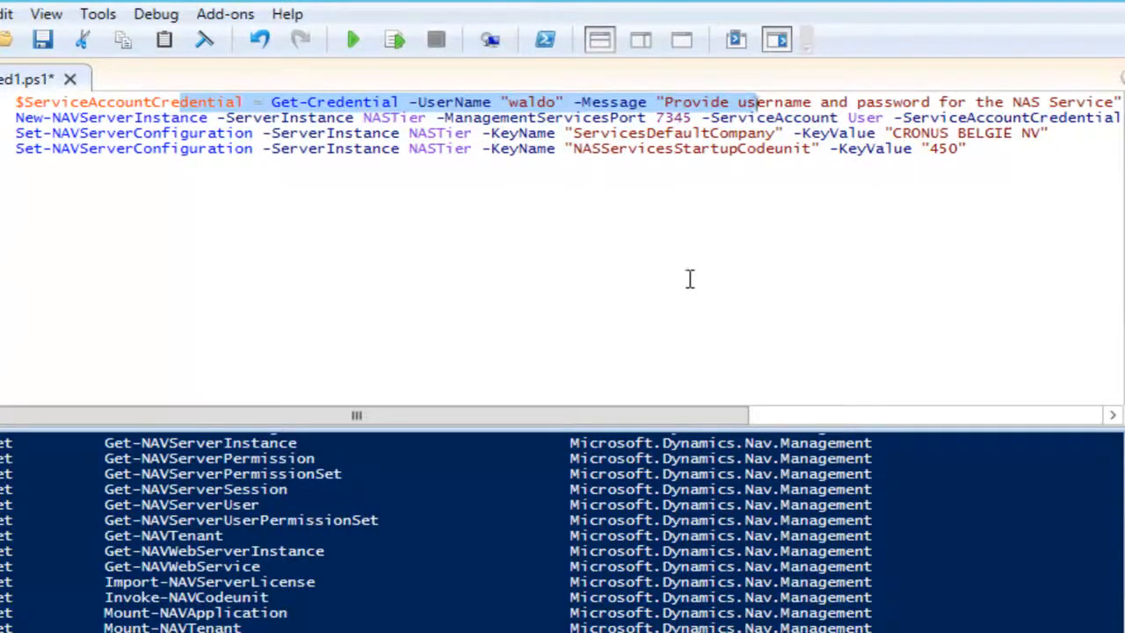
click(170, 119)
drag(137, 120, 208, 121)
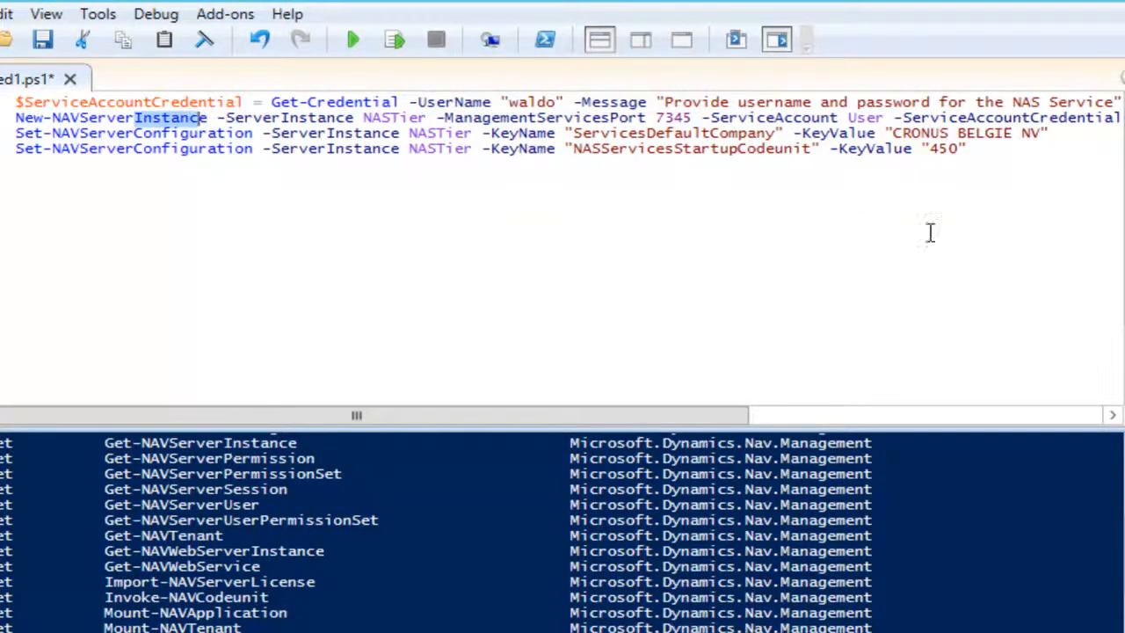
drag(364, 118, 429, 118)
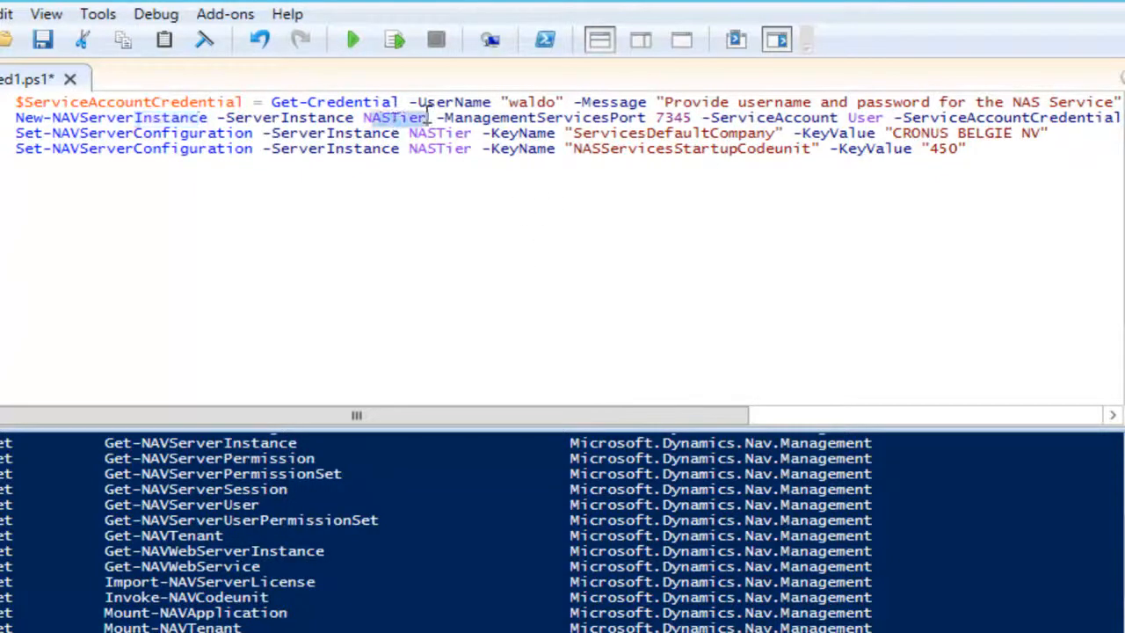
click(500, 121)
key(ctrl+End)
drag(987, 149, 572, 151)
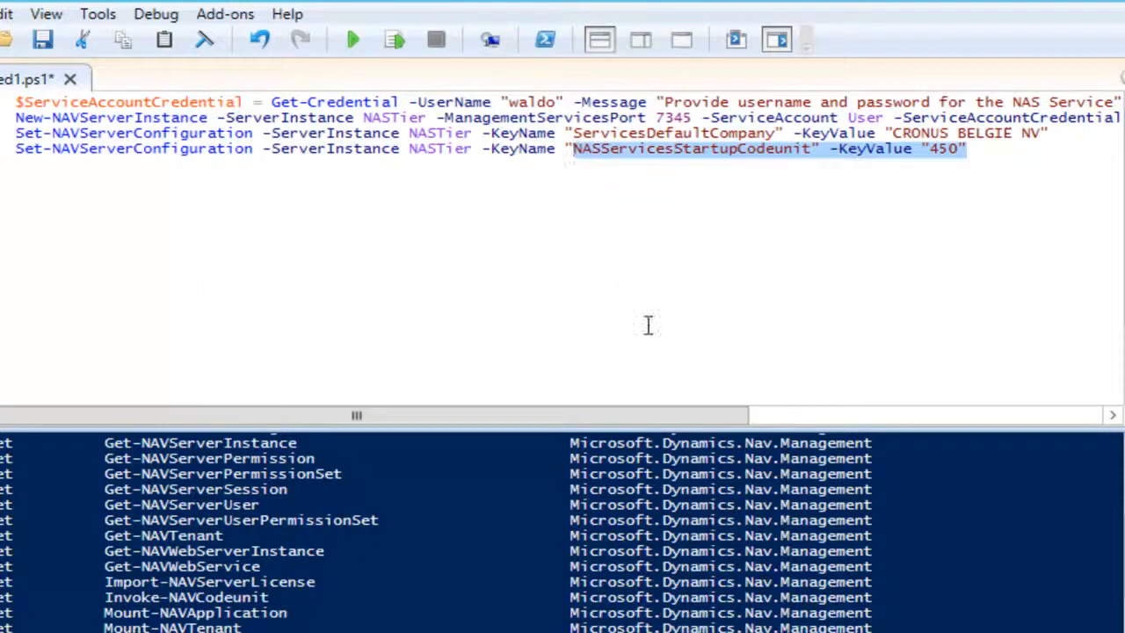
click(85, 181)
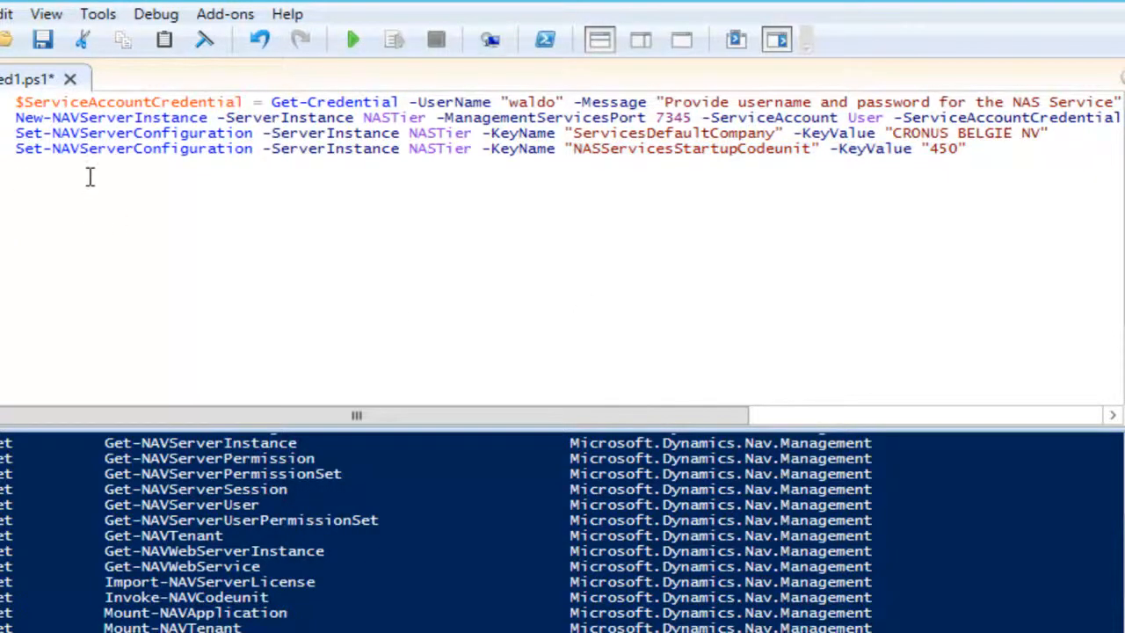
Step: Run the script with the service account password to create NASTier, then view its settings
click(352, 39)
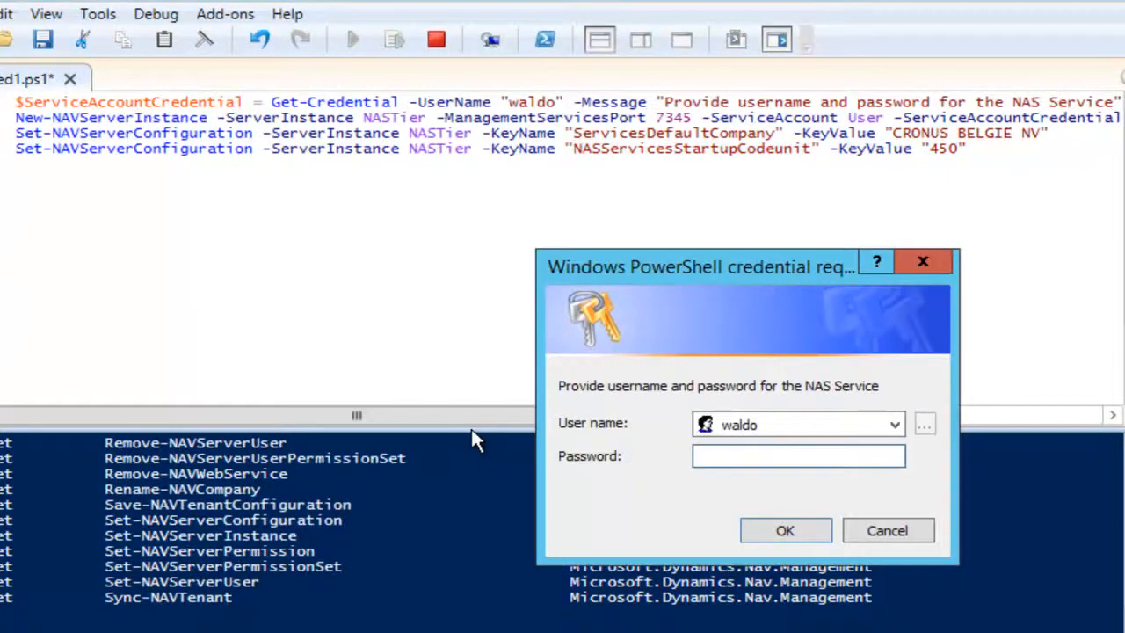
text(••••••••)
key(Return)
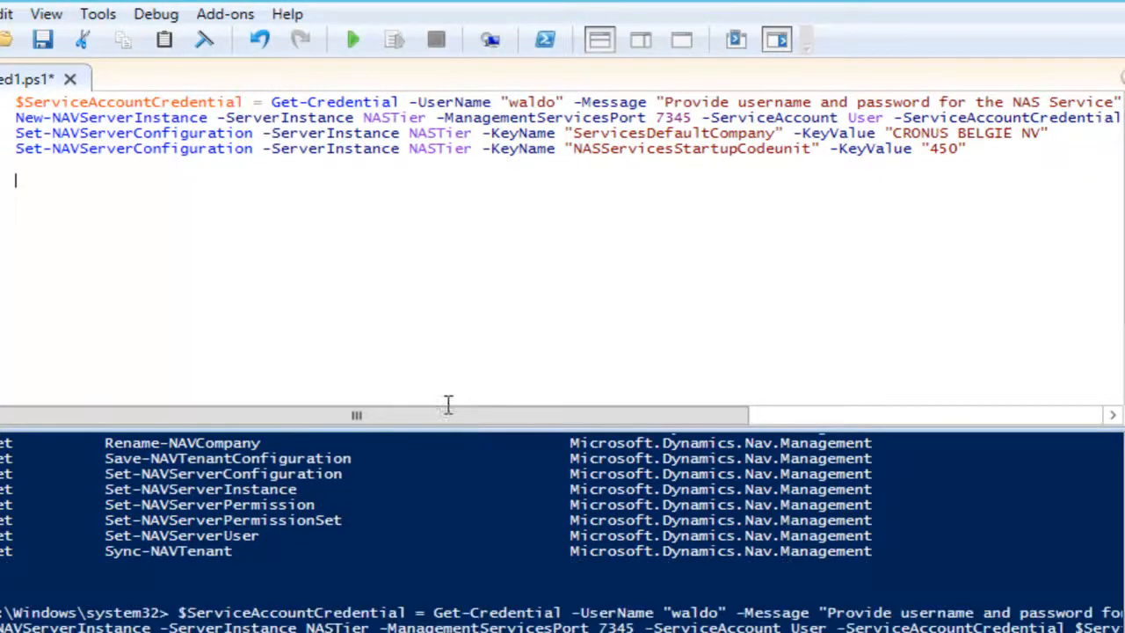
click(32, 146)
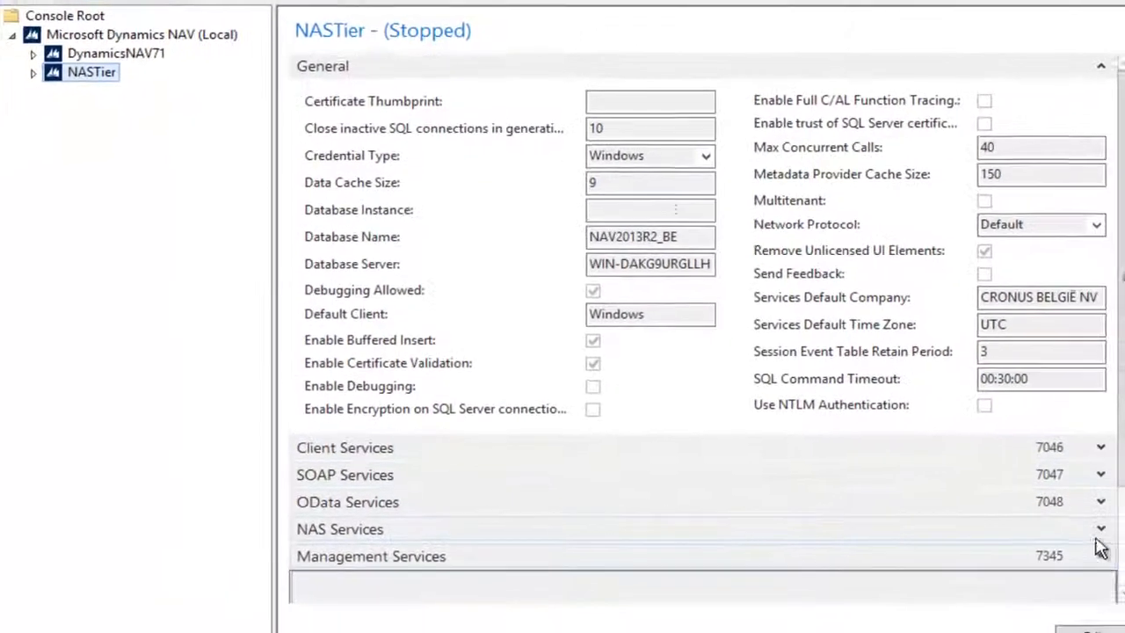
Step: Confirm NASTier's NAS Services Startup Codeunit is set to 450
click(1099, 531)
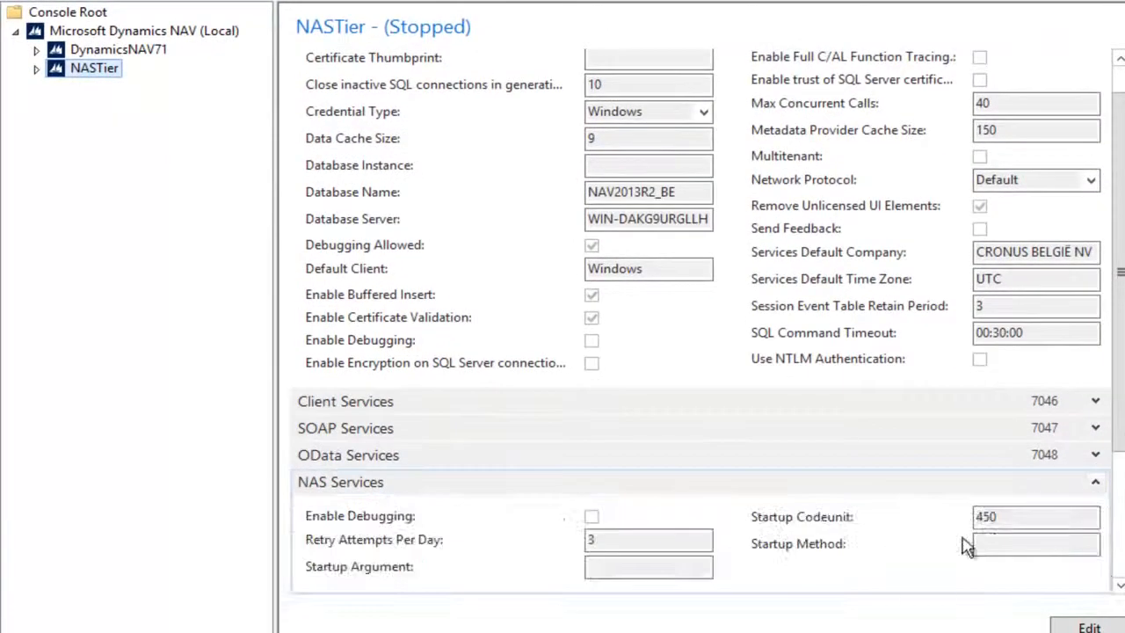
drag(998, 517, 958, 517)
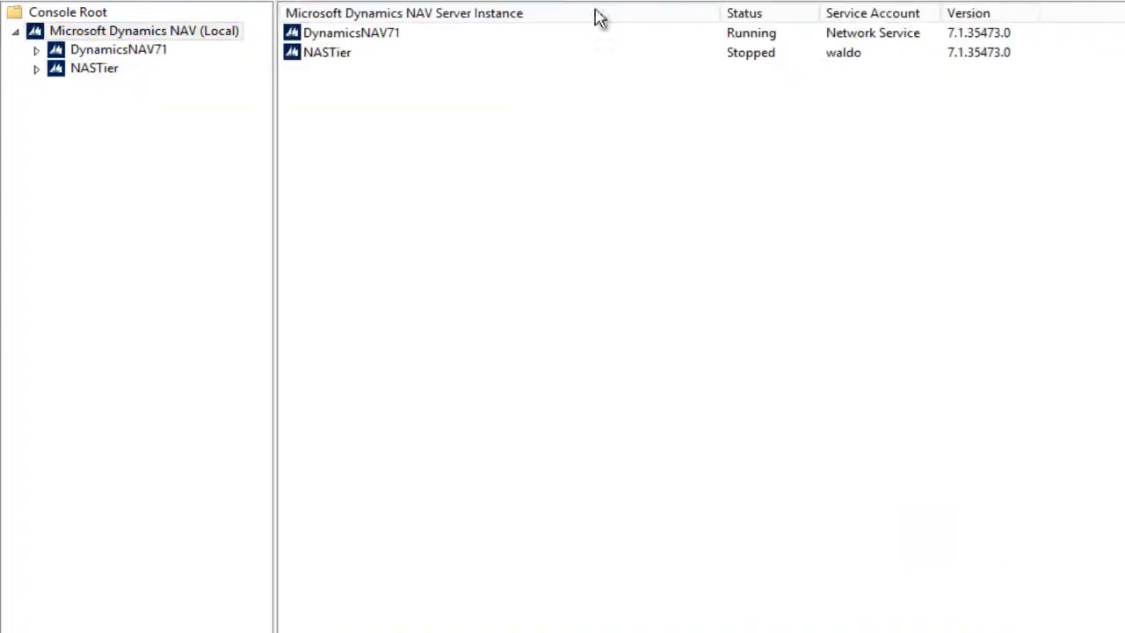
Step: Start the NASTier server instance from the server instance list
click(331, 55)
right_click(332, 56)
click(420, 98)
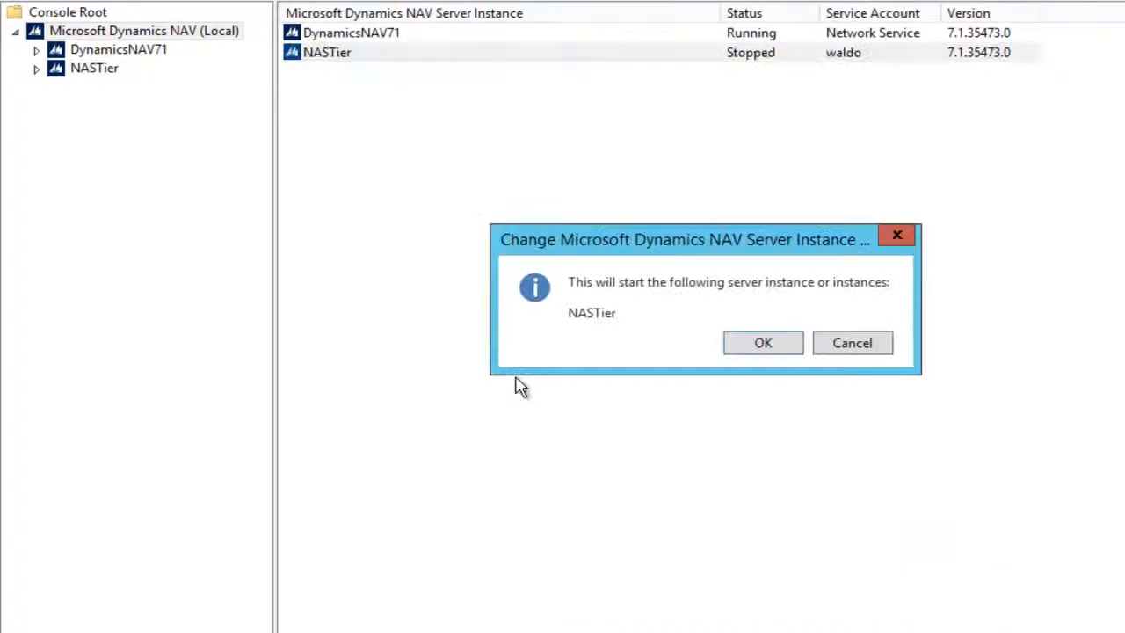
click(738, 349)
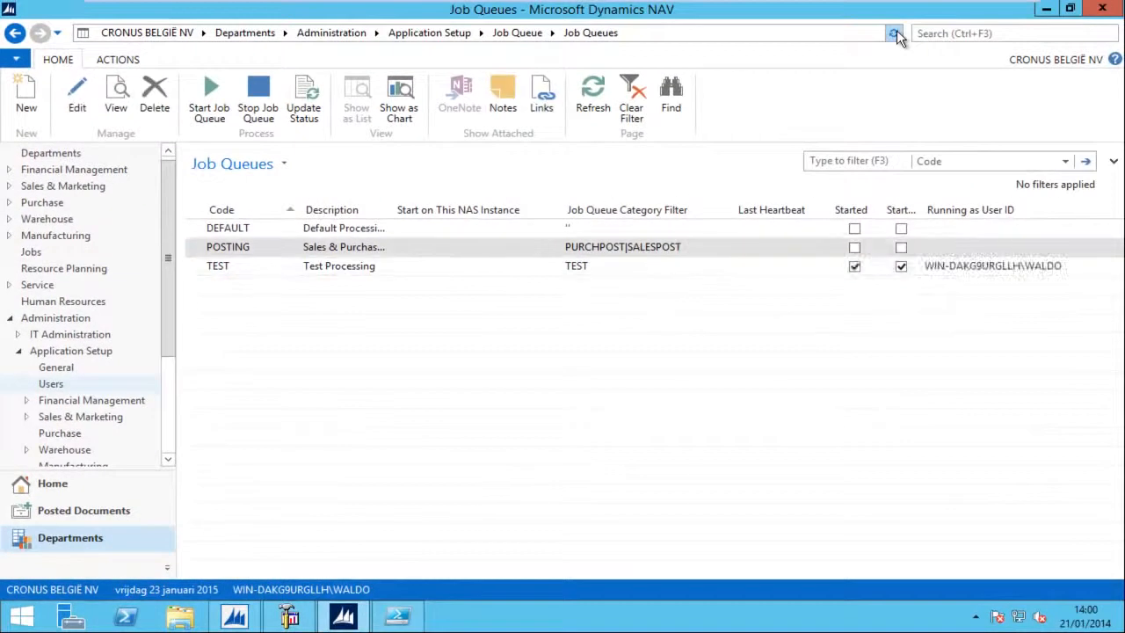
Step: Check the TEST job queue card shows it running on the NASTier instance, then return to Job Queue
click(342, 273)
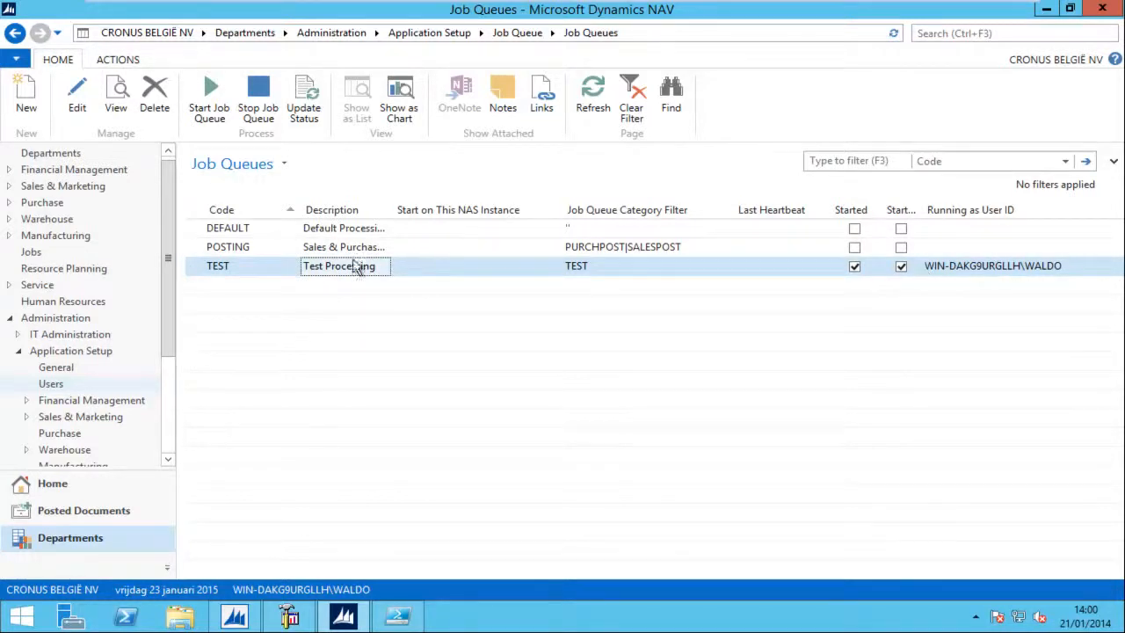
double_click(342, 273)
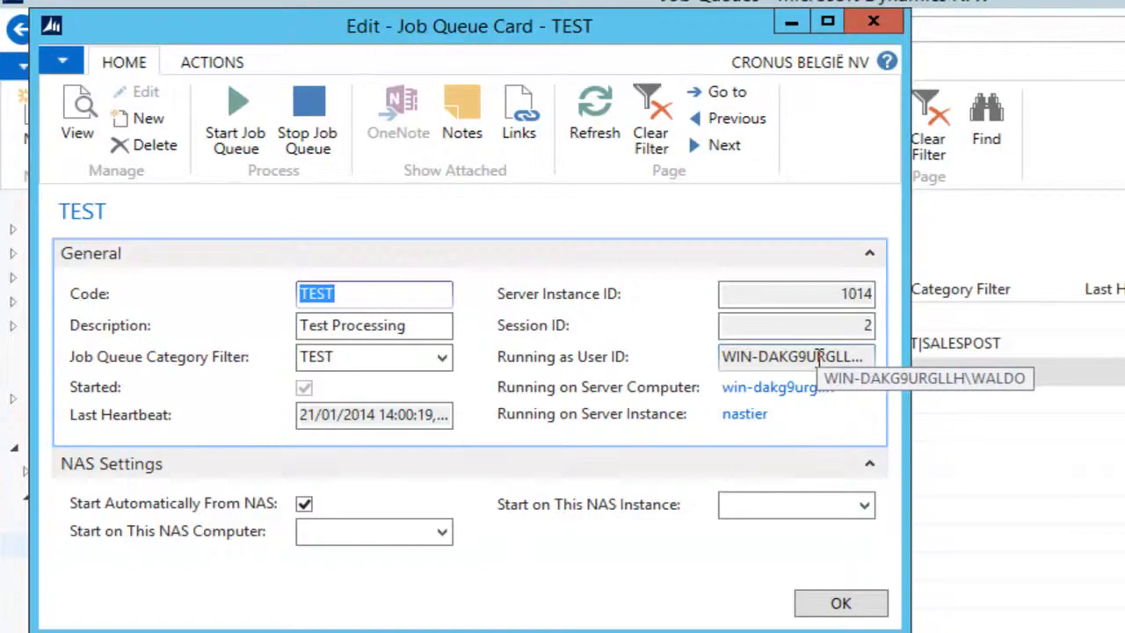
key(Escape)
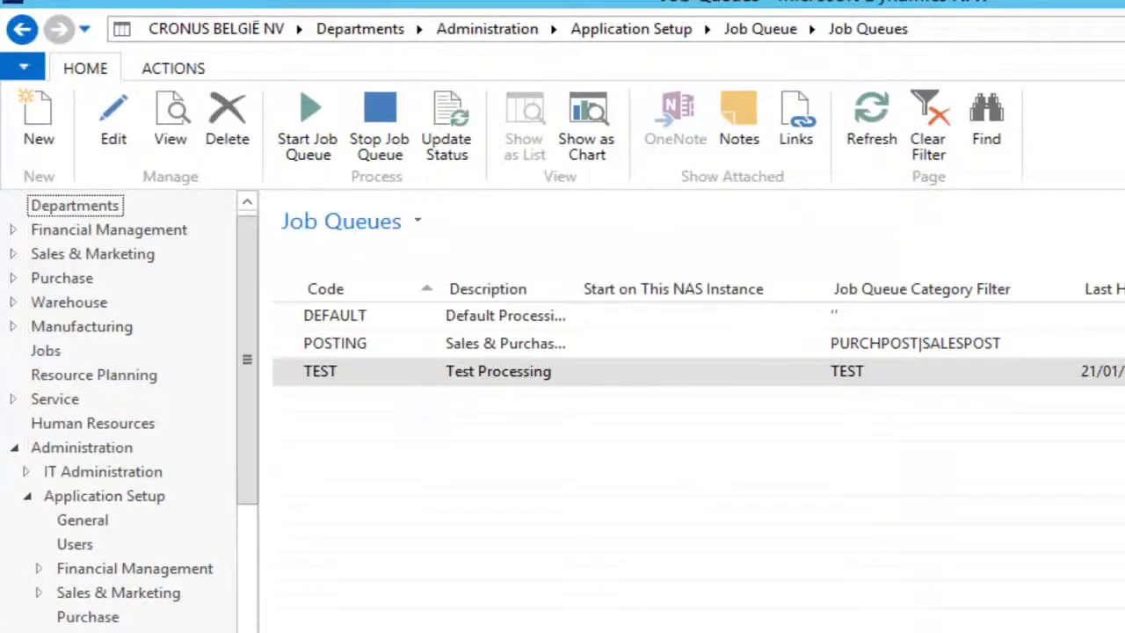
click(479, 380)
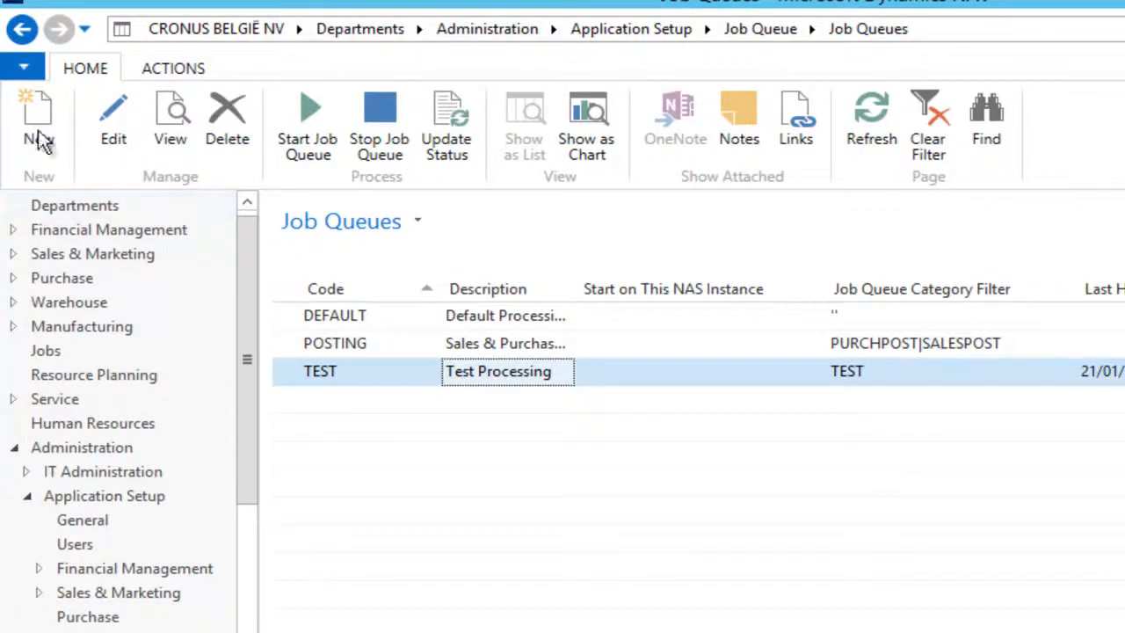
click(22, 29)
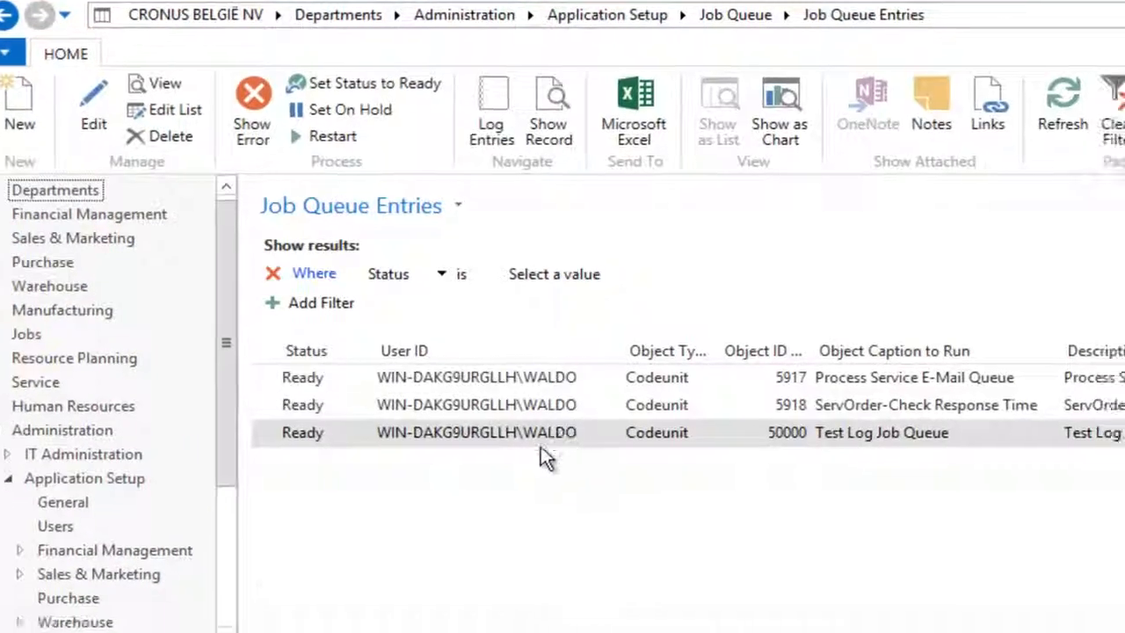
Step: Show Test Log Job Queue's log entries, widening Start Date/Time to read the 14:01 and 14:02 Success runs
click(975, 237)
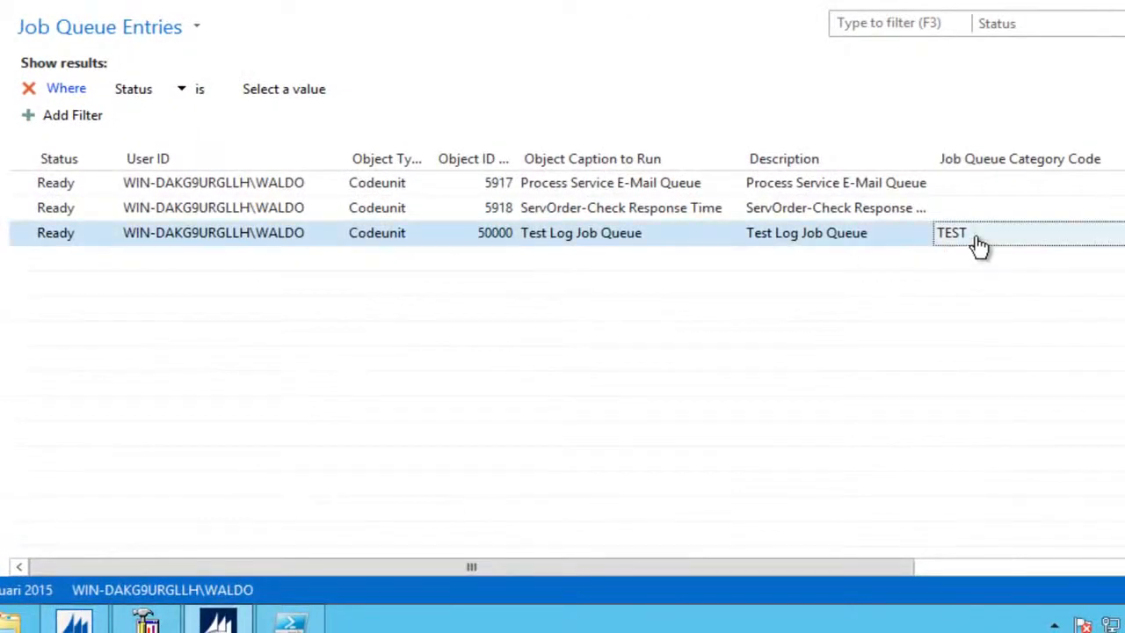
drag(869, 575, 1124, 571)
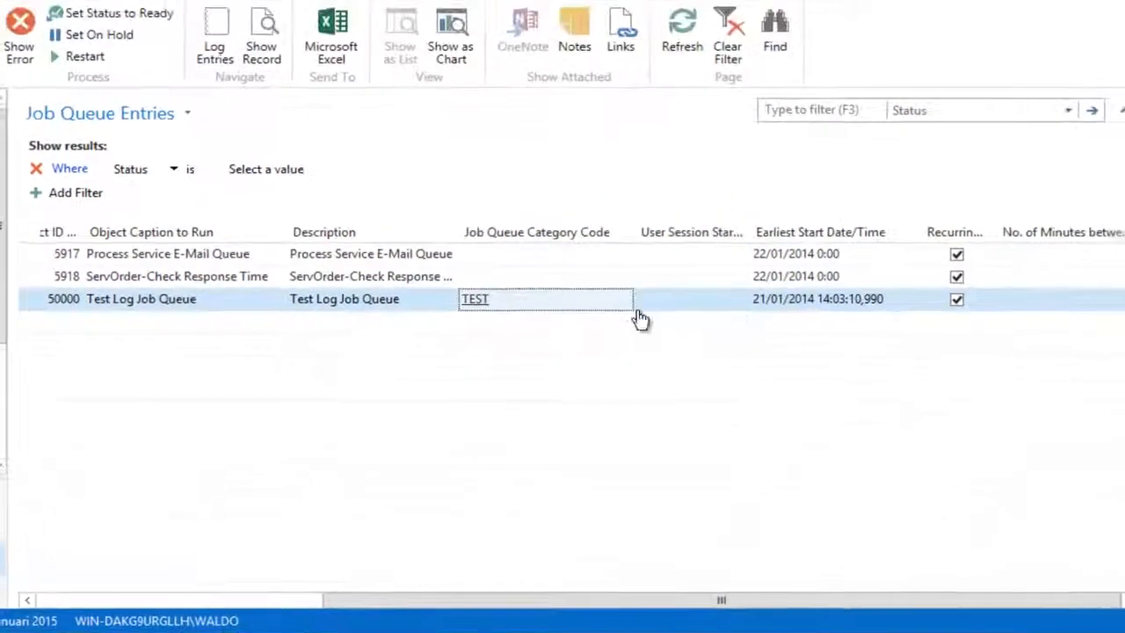
click(213, 49)
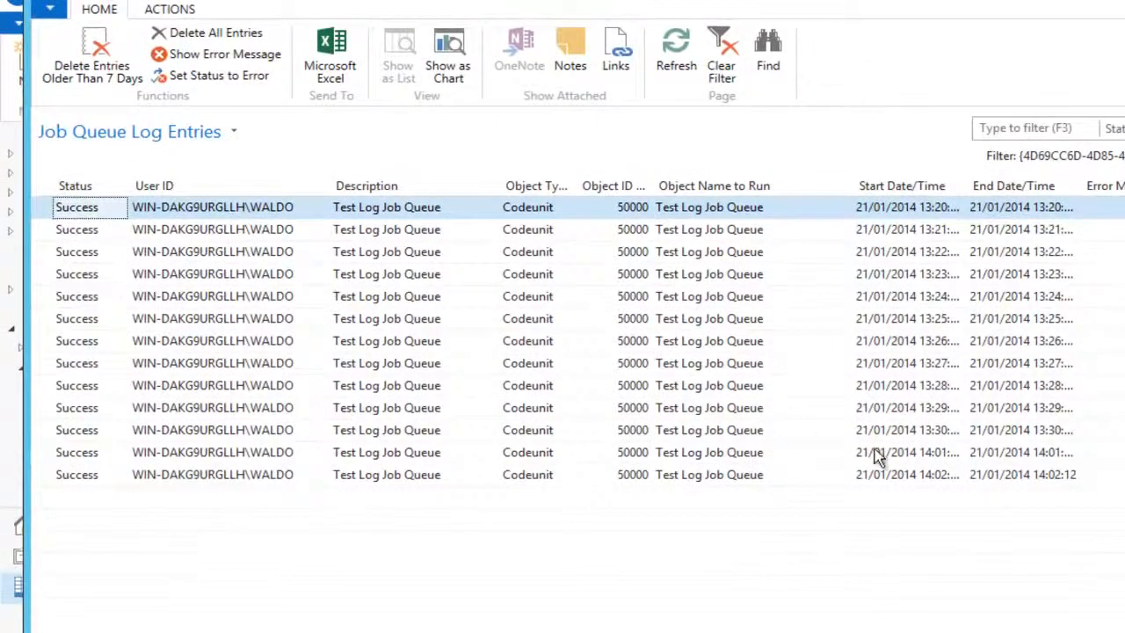
click(945, 454)
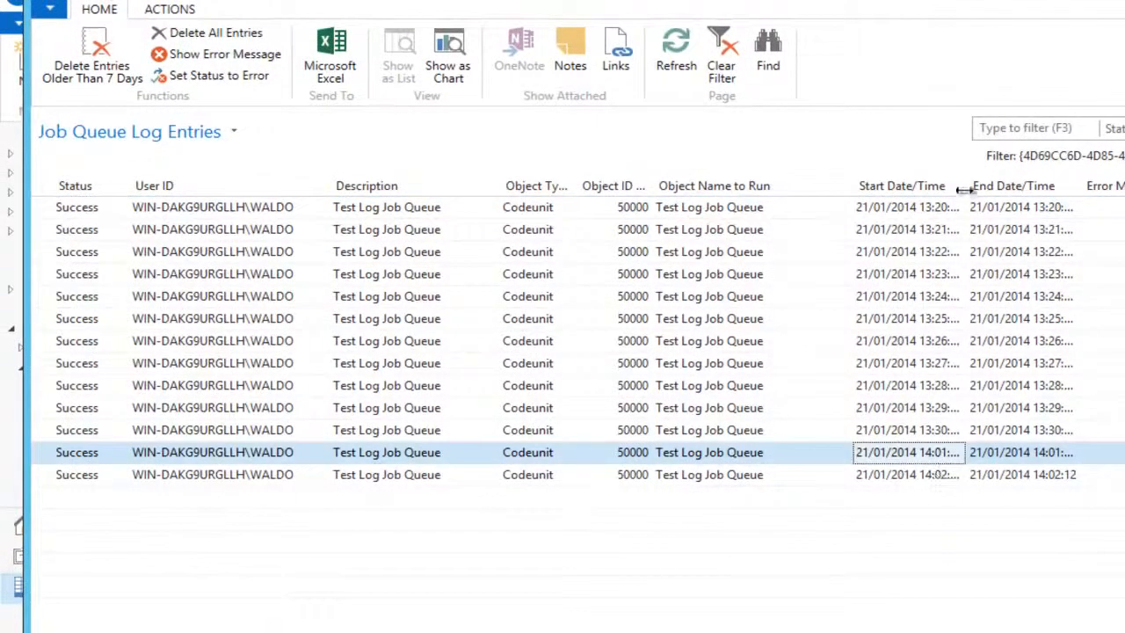
drag(965, 187, 1038, 188)
click(945, 474)
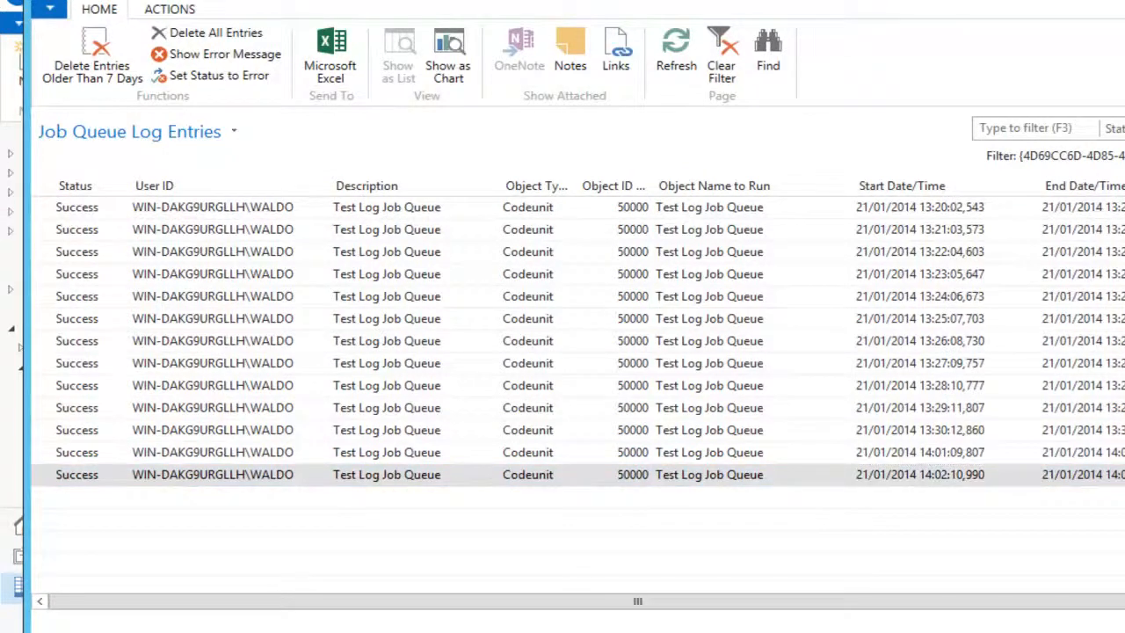